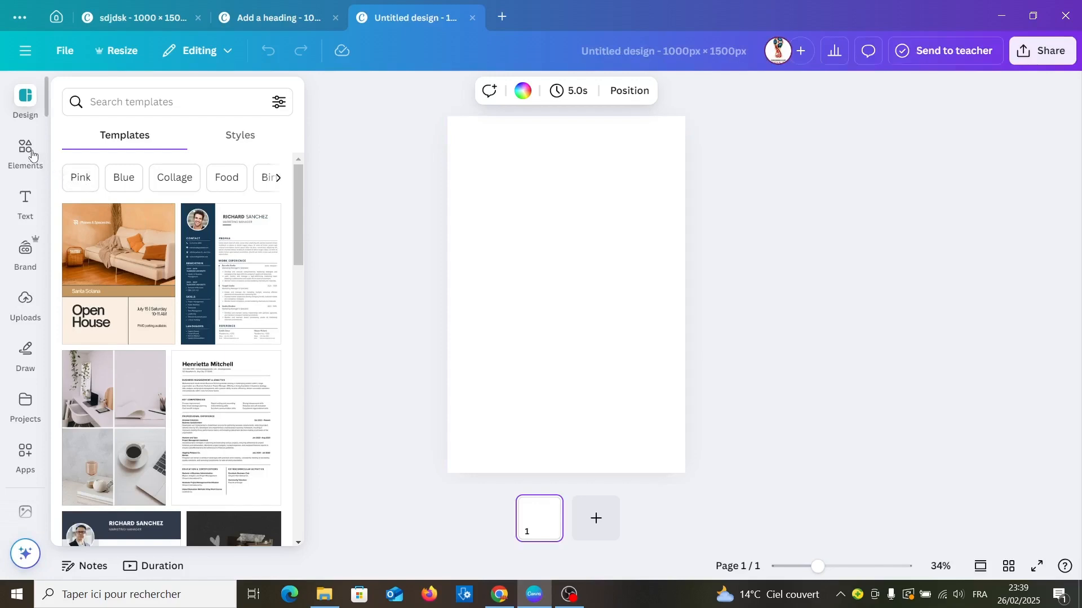
- Search the elements library for "paper frame" and limit the results to frames
{"action": "left_click", "coordinate": [32, 153]}
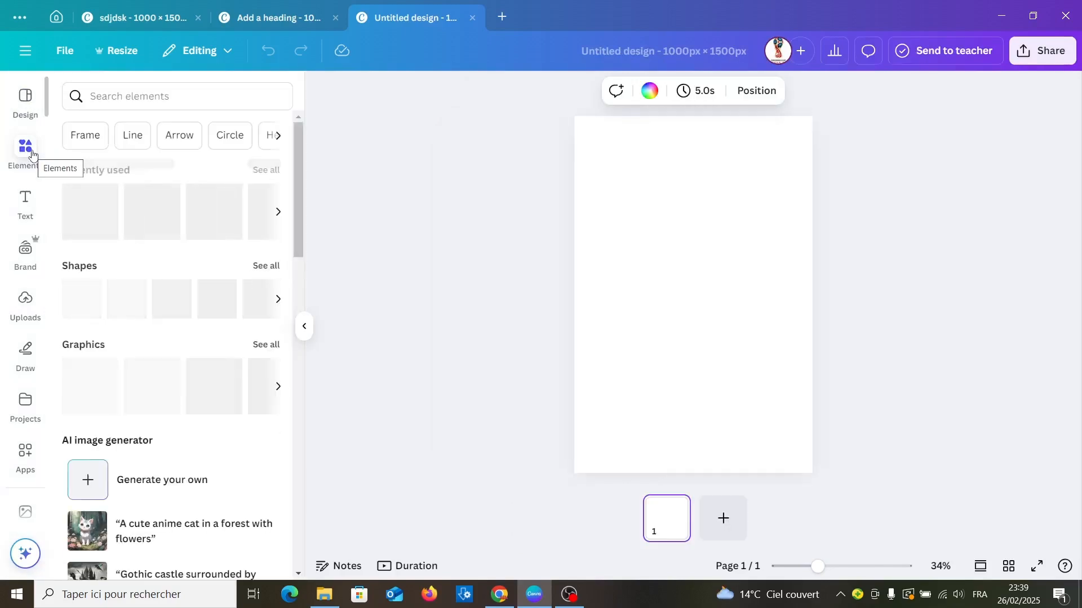
{"action": "left_click", "coordinate": [116, 96]}
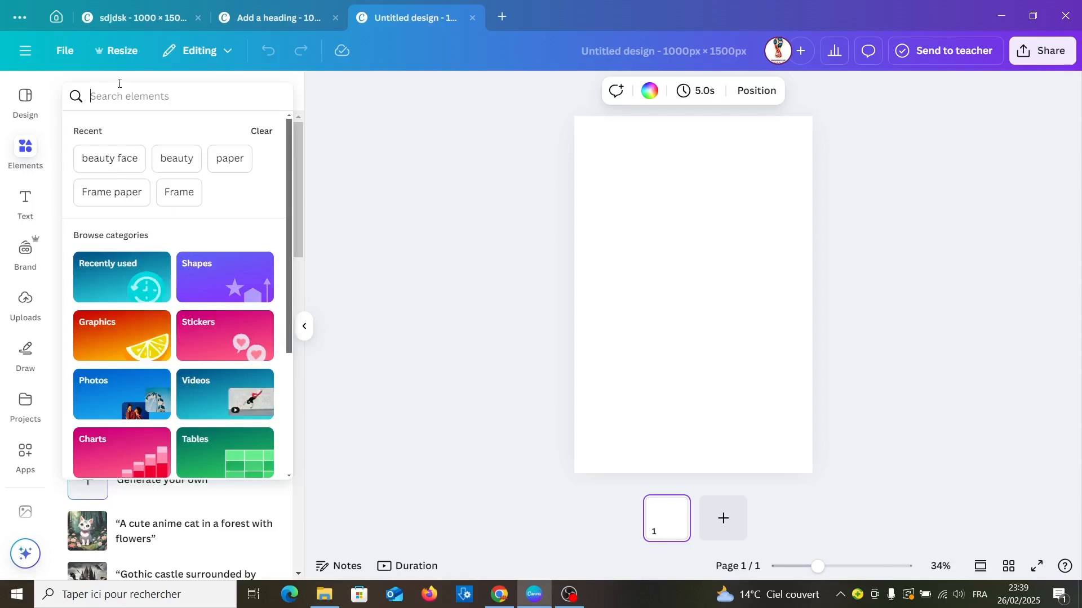
{"action": "type", "text": "peper fr"}
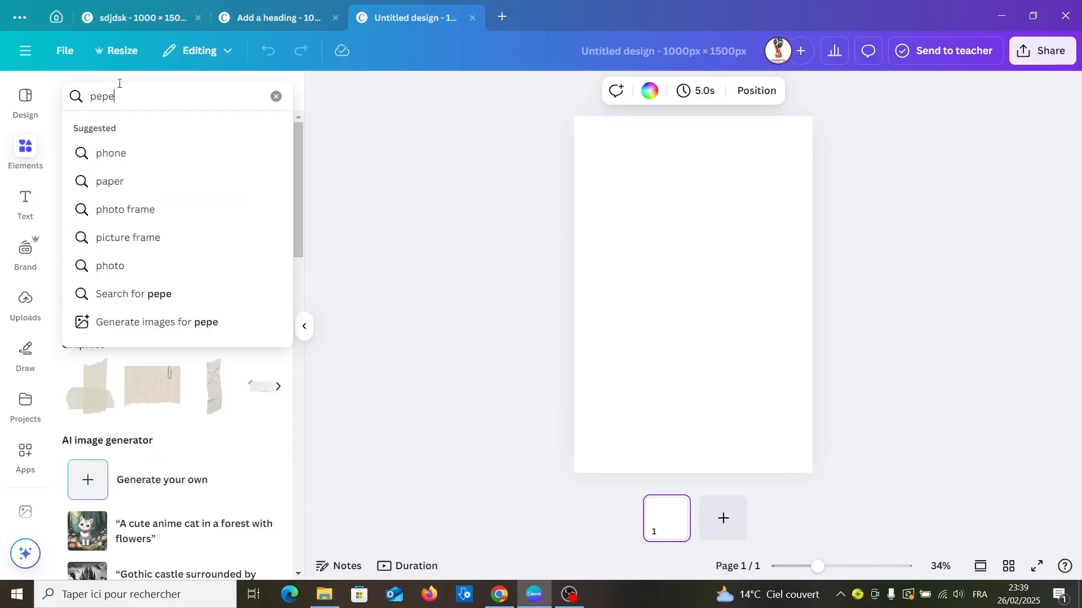
{"action": "type", "text": "aie"}
{"action": "key", "text": "BackSpace"}
{"action": "key", "text": "BackSpace"}
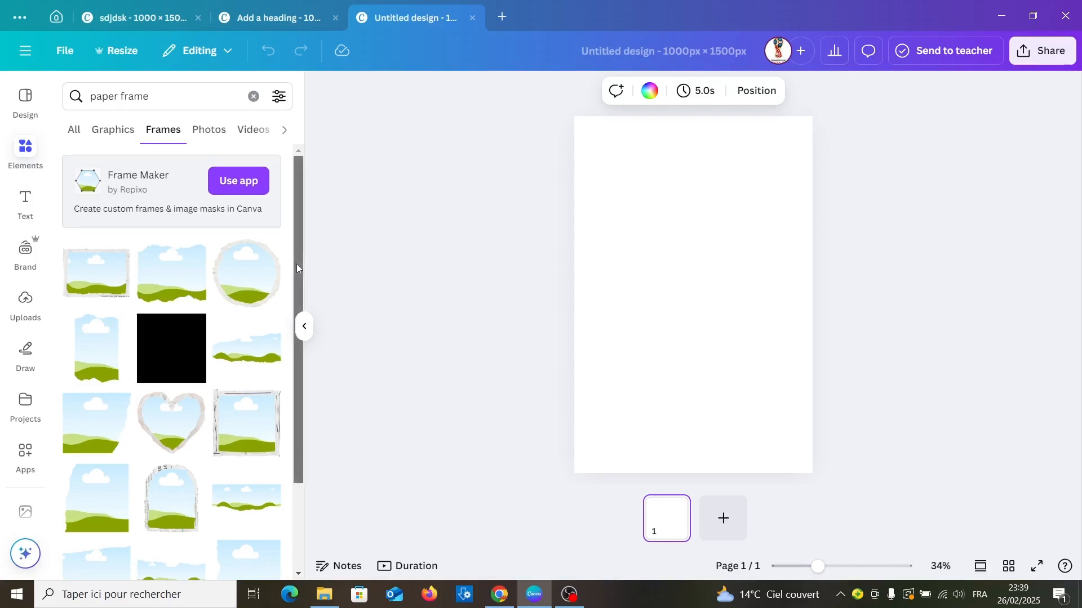
- Add the wide frame with a wavy torn bottom edge and enlarge it across the full page width along the page's upper edge
{"action": "scroll", "coordinate": [297, 271], "scroll_direction": "down", "scroll_amount": 2}
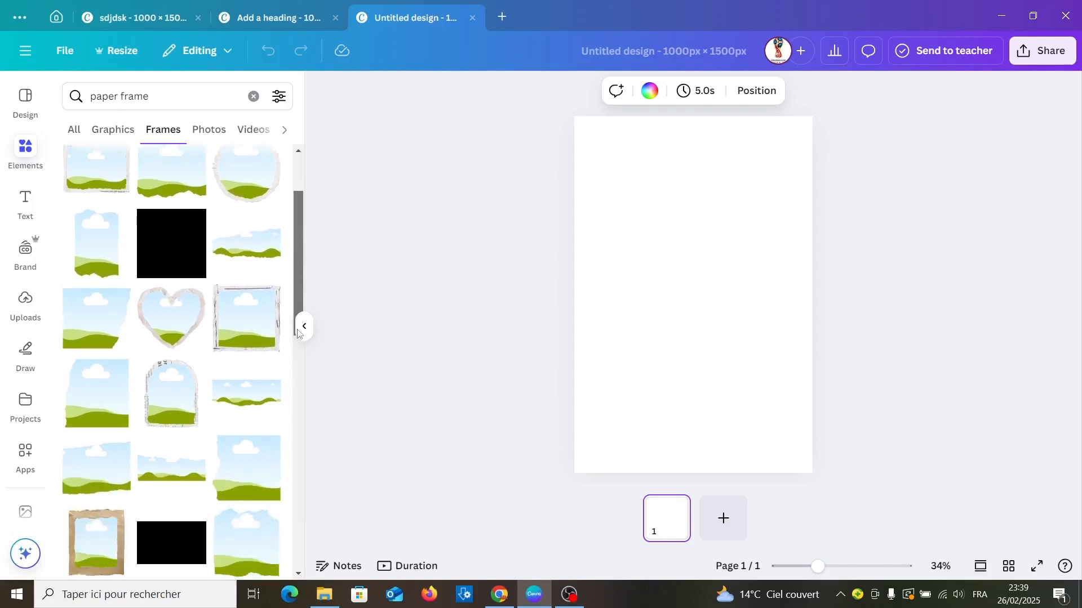
{"action": "left_click", "coordinate": [238, 398]}
{"action": "left_click_drag", "start_coordinate": [710, 285], "coordinate": [636, 131]}
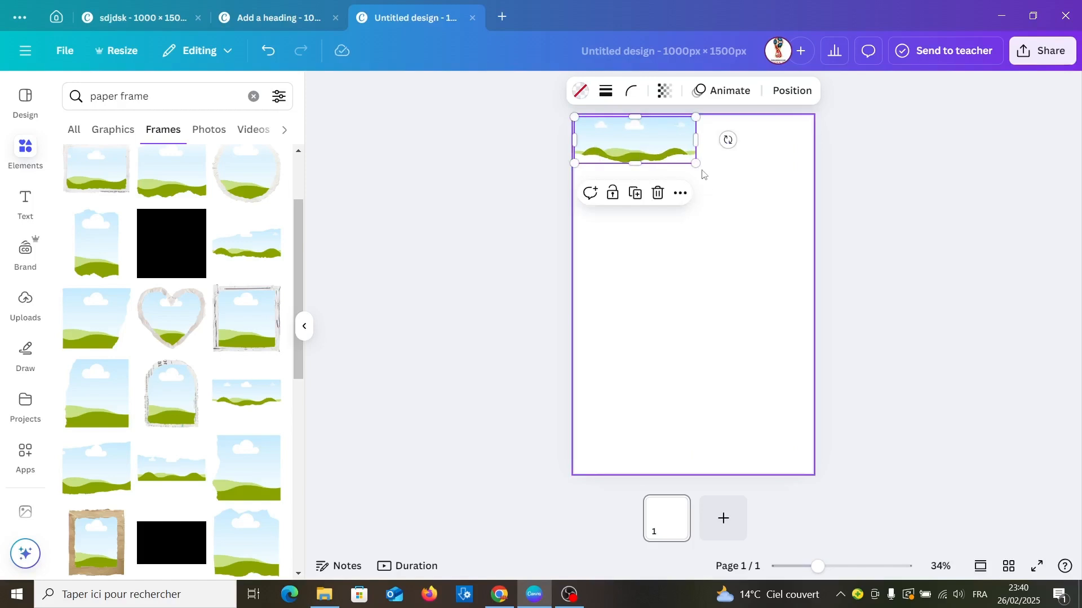
{"action": "left_click_drag", "start_coordinate": [696, 163], "coordinate": [806, 235]}
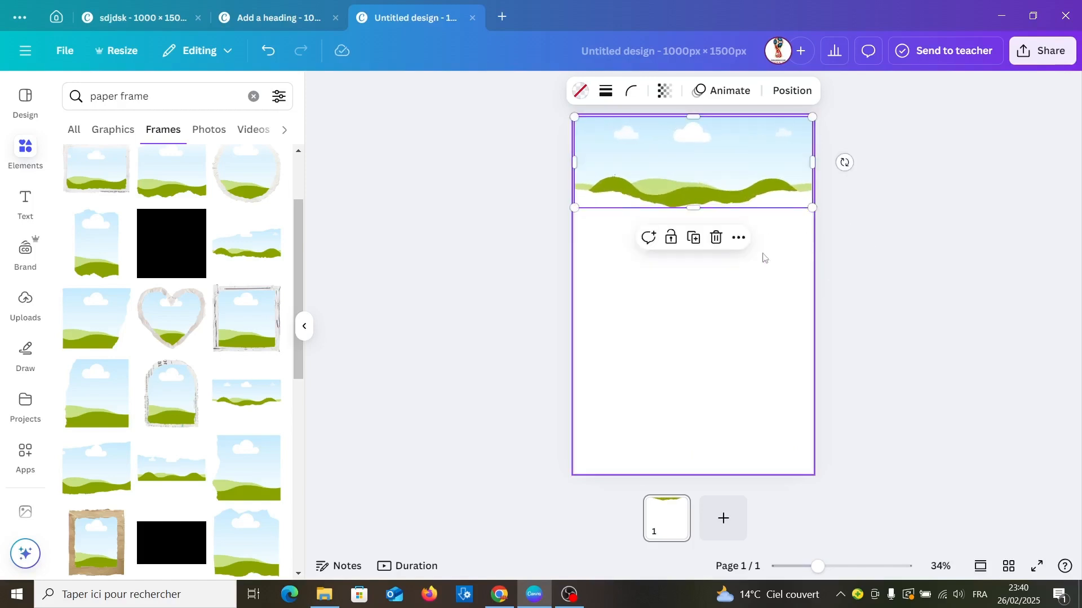
- Add a wide frame with a torn top edge across the full width of the page's lower edge, and make both frames taller
{"action": "left_click", "coordinate": [179, 483]}
{"action": "left_click_drag", "start_coordinate": [685, 302], "coordinate": [632, 452]}
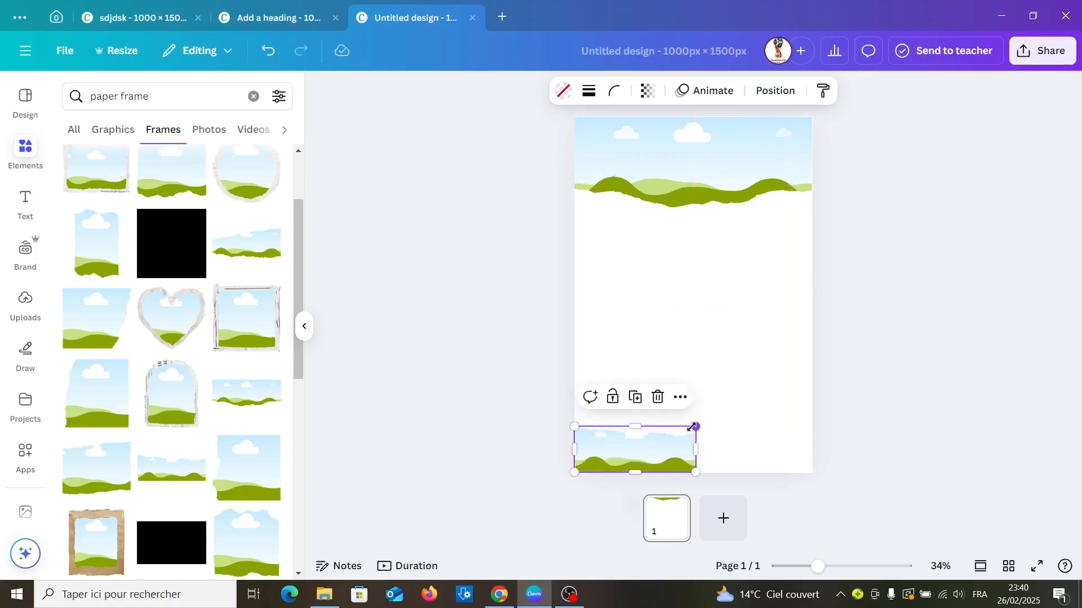
{"action": "left_click_drag", "start_coordinate": [692, 428], "coordinate": [794, 340]}
{"action": "left_click_drag", "start_coordinate": [698, 382], "coordinate": [704, 355]}
{"action": "left_click", "coordinate": [696, 192]}
{"action": "left_click_drag", "start_coordinate": [693, 207], "coordinate": [693, 231]}
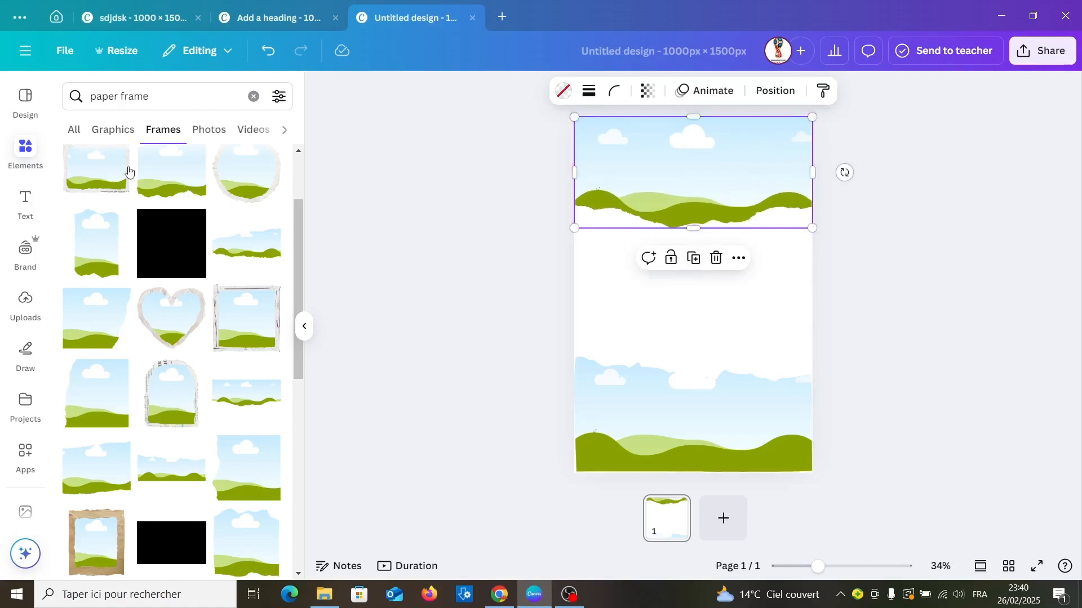
- Fill both torn frames with the recently used photo of the dark-haired woman in the purple top
{"action": "left_click", "coordinate": [254, 97]}
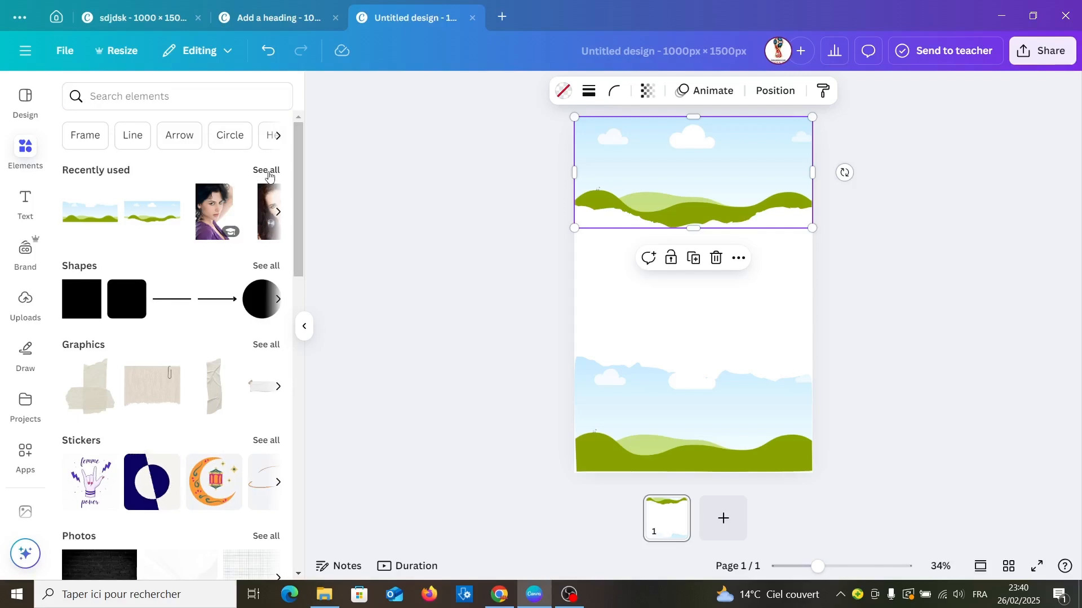
{"action": "left_click", "coordinate": [269, 175]}
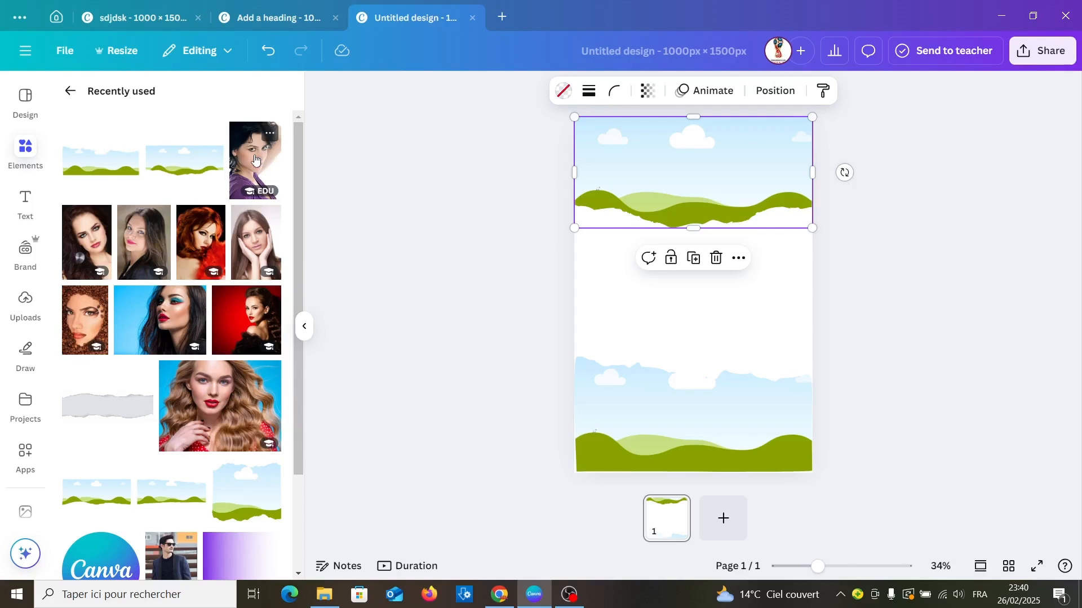
{"action": "left_click_drag", "start_coordinate": [254, 159], "coordinate": [617, 165]}
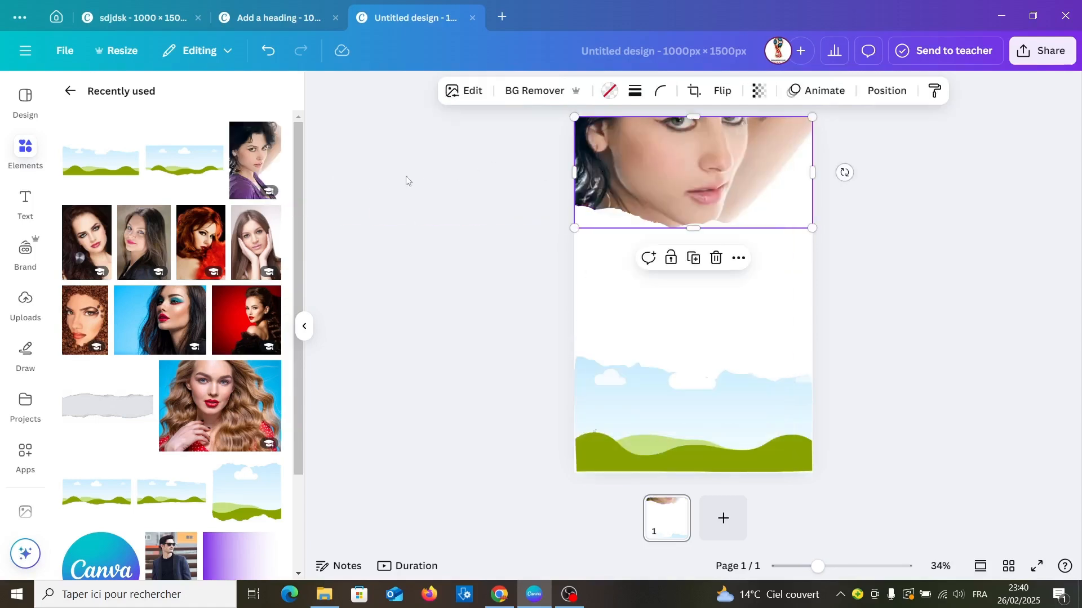
{"action": "left_click_drag", "start_coordinate": [252, 164], "coordinate": [601, 417]}
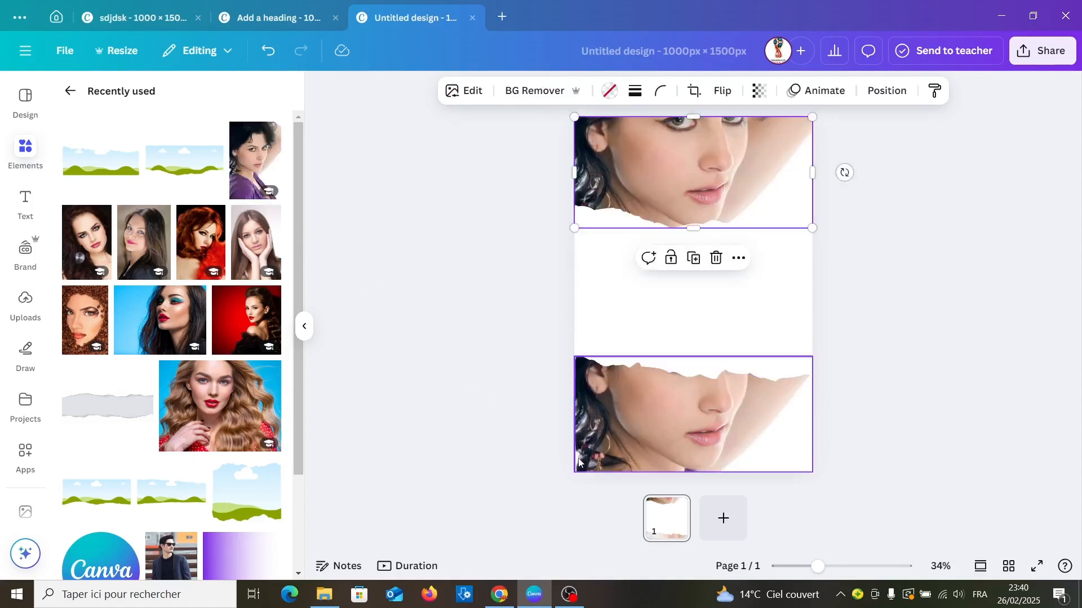
- Place the same photo on the page, order it beneath both frames in the layers, and enlarge it to fill the page
{"action": "left_click_drag", "start_coordinate": [255, 162], "coordinate": [604, 265]}
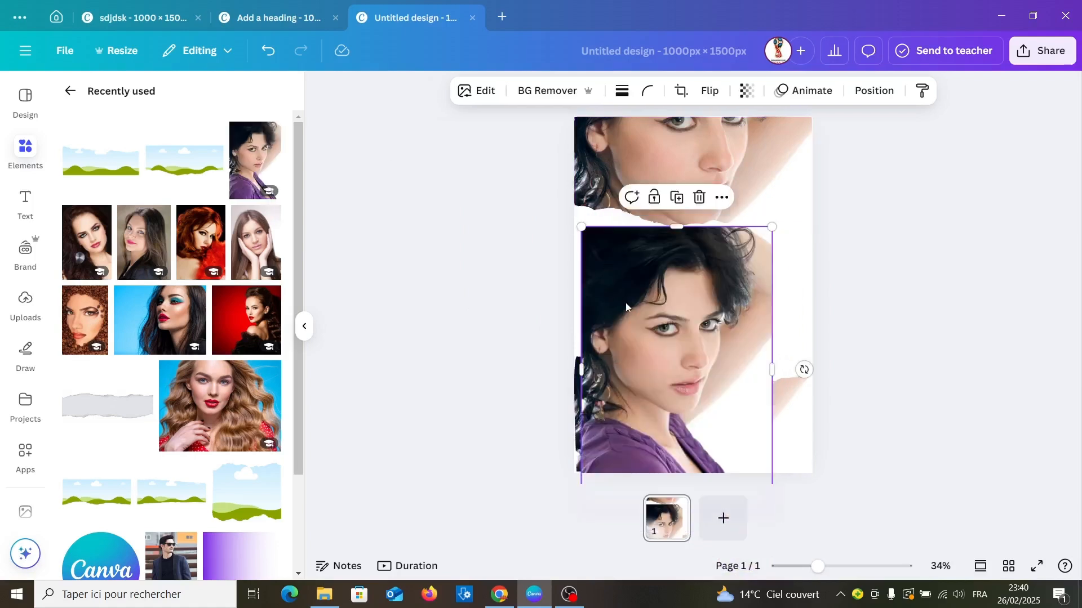
{"action": "left_click", "coordinate": [873, 93]}
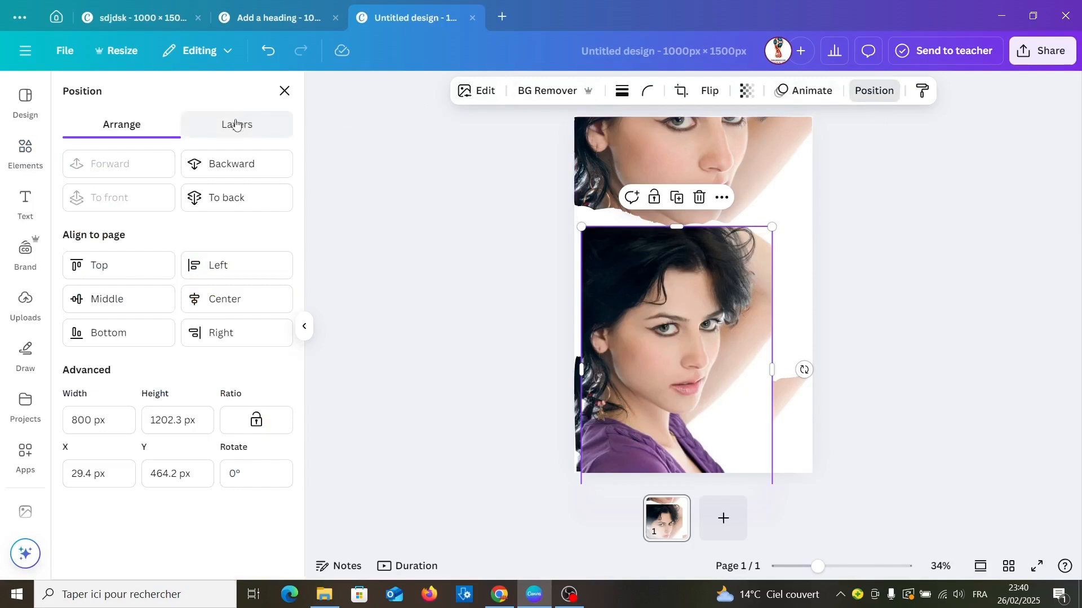
{"action": "left_click", "coordinate": [222, 133]}
{"action": "left_click_drag", "start_coordinate": [196, 212], "coordinate": [275, 337]}
{"action": "mouse_move", "coordinate": [658, 294]}
{"action": "left_mouse_down"}
{"action": "mouse_move", "coordinate": [650, 195]}
{"action": "mouse_move", "coordinate": [668, 290]}
{"action": "left_mouse_up"}
{"action": "left_click_drag", "start_coordinate": [765, 402], "coordinate": [813, 473]}
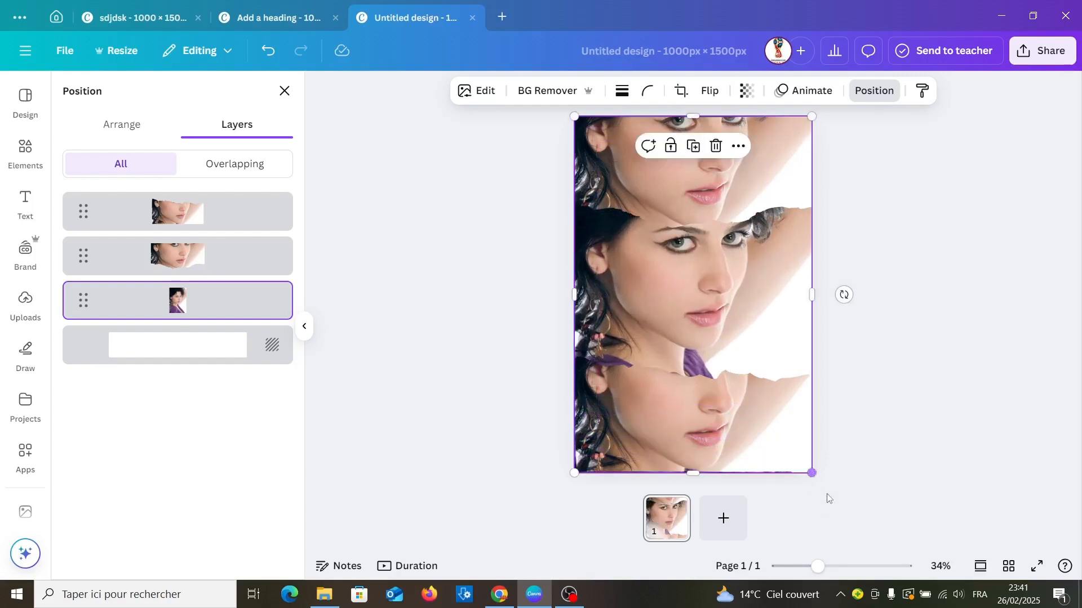
{"action": "left_click", "coordinate": [882, 393]}
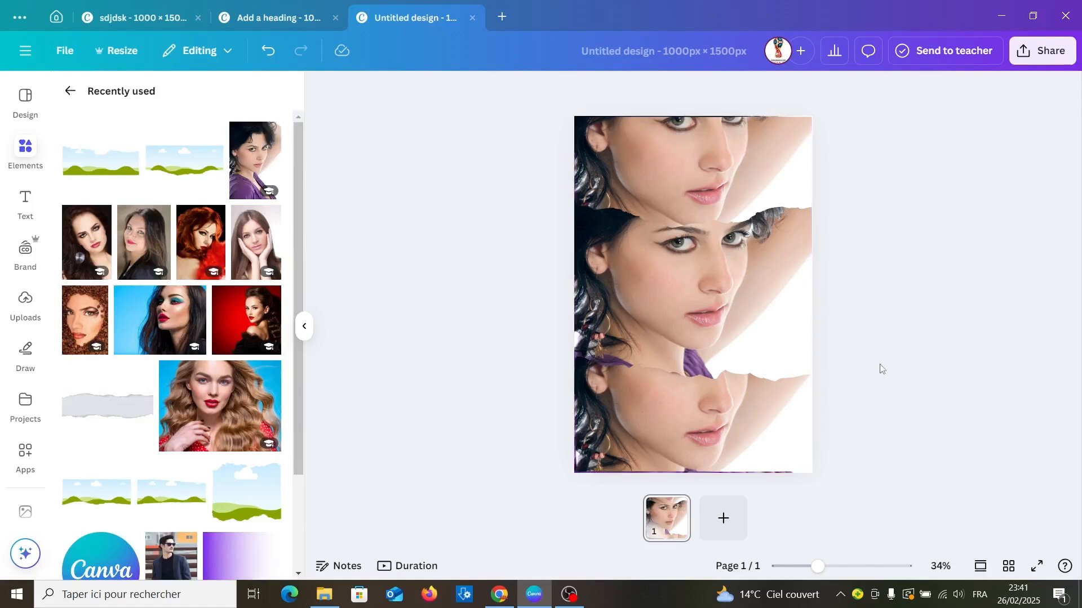
- Reposition the photo inside the upper frame so its hair and forehead line up with the full-page photo behind
{"action": "double_click", "coordinate": [735, 193]}
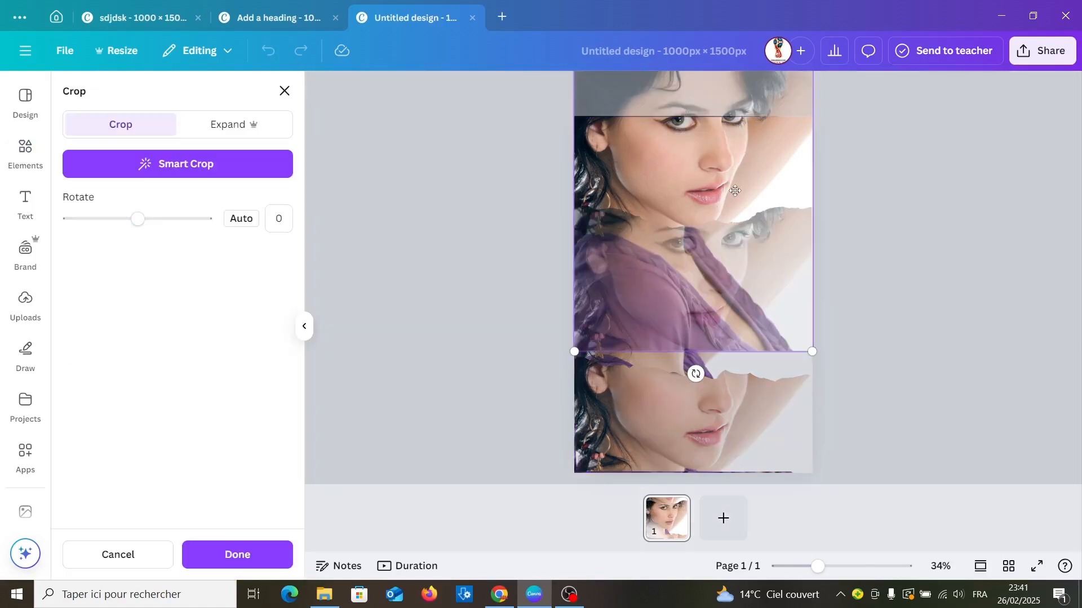
{"action": "left_click_drag", "start_coordinate": [731, 166], "coordinate": [733, 298]}
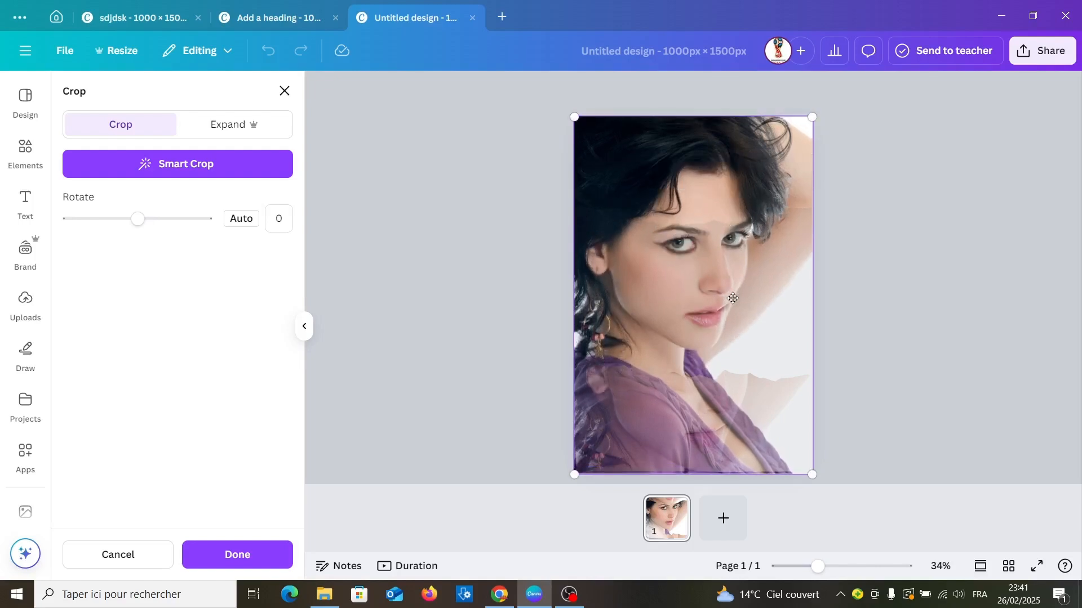
{"action": "left_click", "coordinate": [855, 319]}
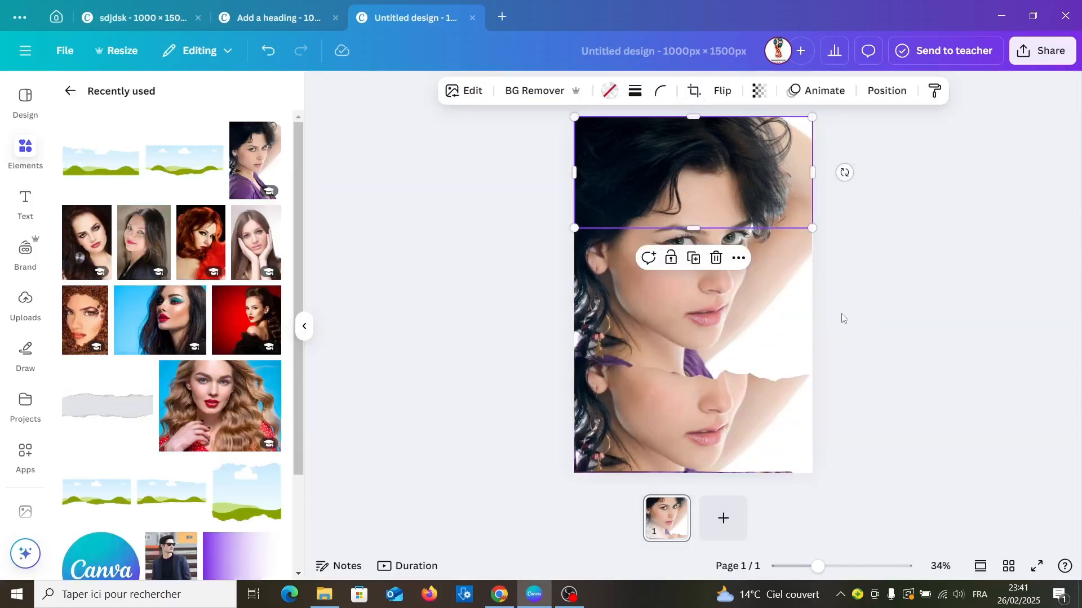
- Reposition the photo inside the lower frame so the shoulders and purple top line up with the full-page photo
{"action": "left_click", "coordinate": [764, 394]}
{"action": "double_click", "coordinate": [748, 411]}
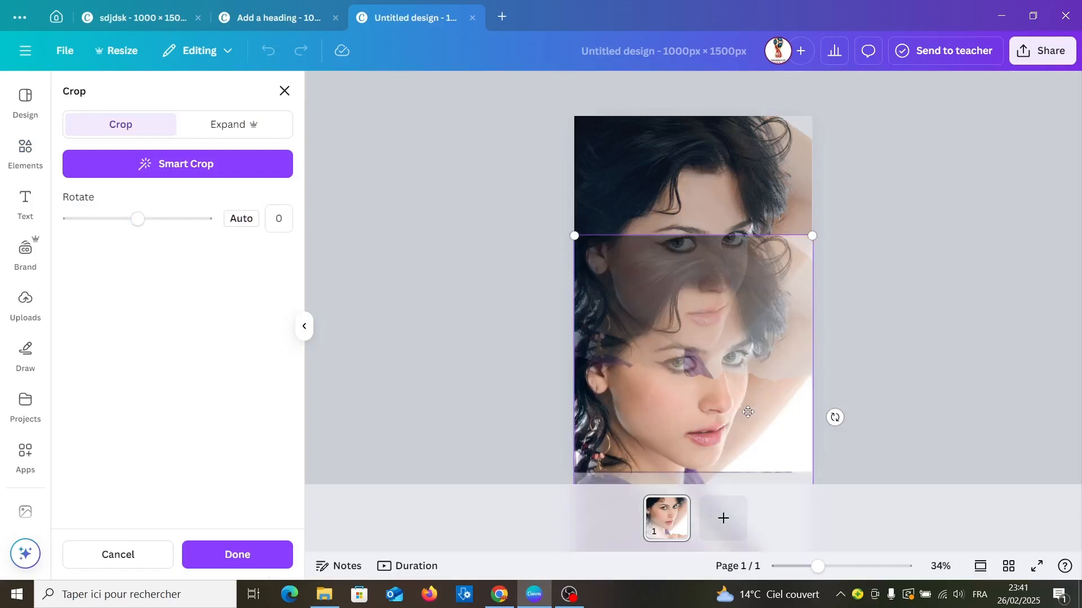
{"action": "left_click_drag", "start_coordinate": [723, 424], "coordinate": [730, 293]}
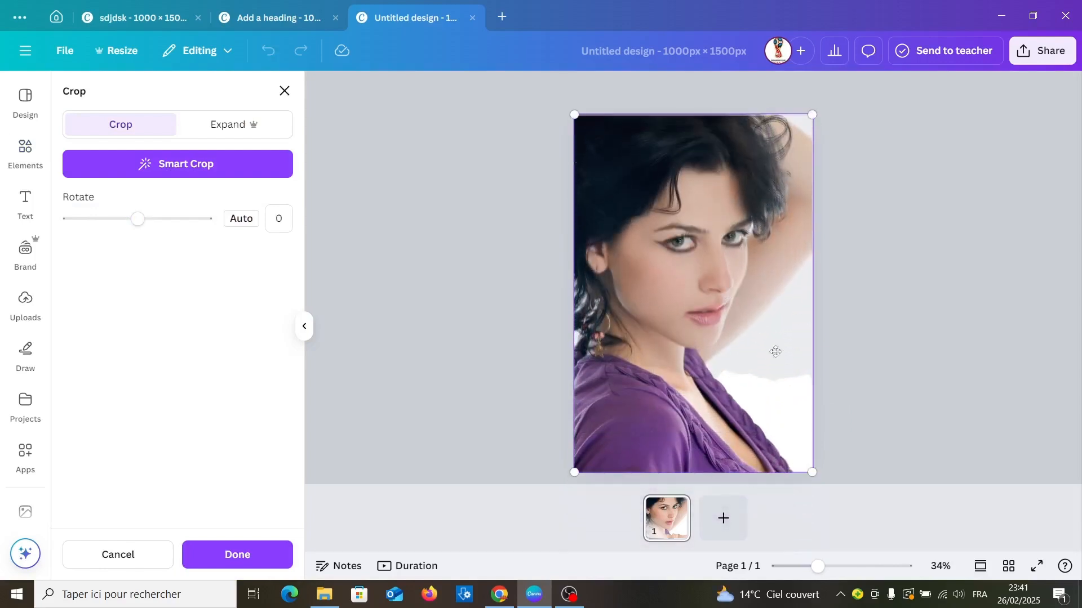
{"action": "left_click", "coordinate": [864, 403]}
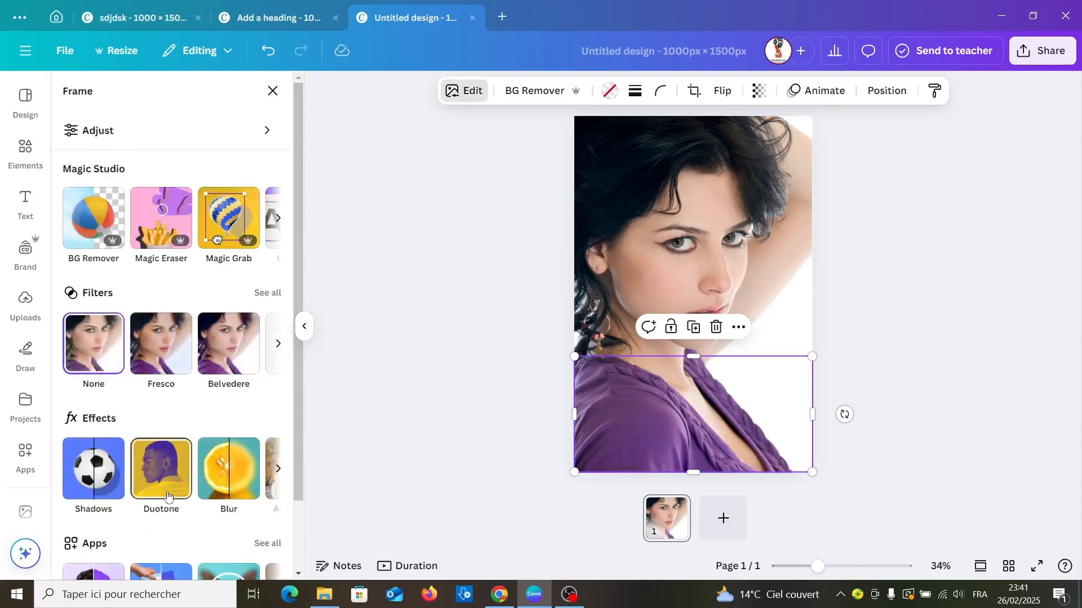
- Apply the Custom duotone effect to the lower frame's photo and set its highlights colour to #FFFFFF
{"action": "left_click", "coordinate": [162, 476]}
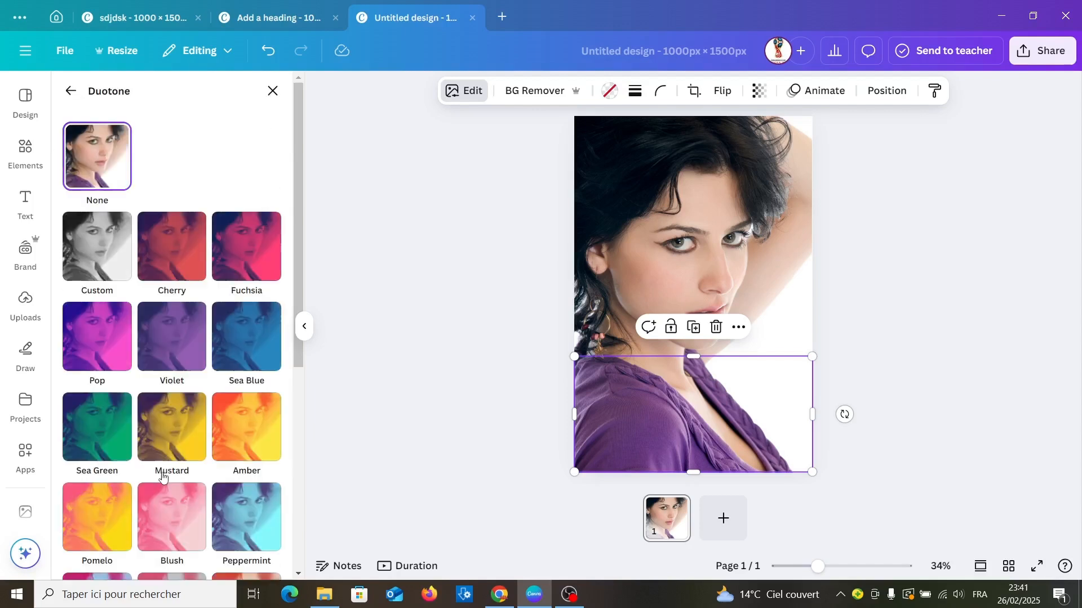
{"action": "left_click", "coordinate": [92, 250]}
{"action": "left_click", "coordinate": [268, 320]}
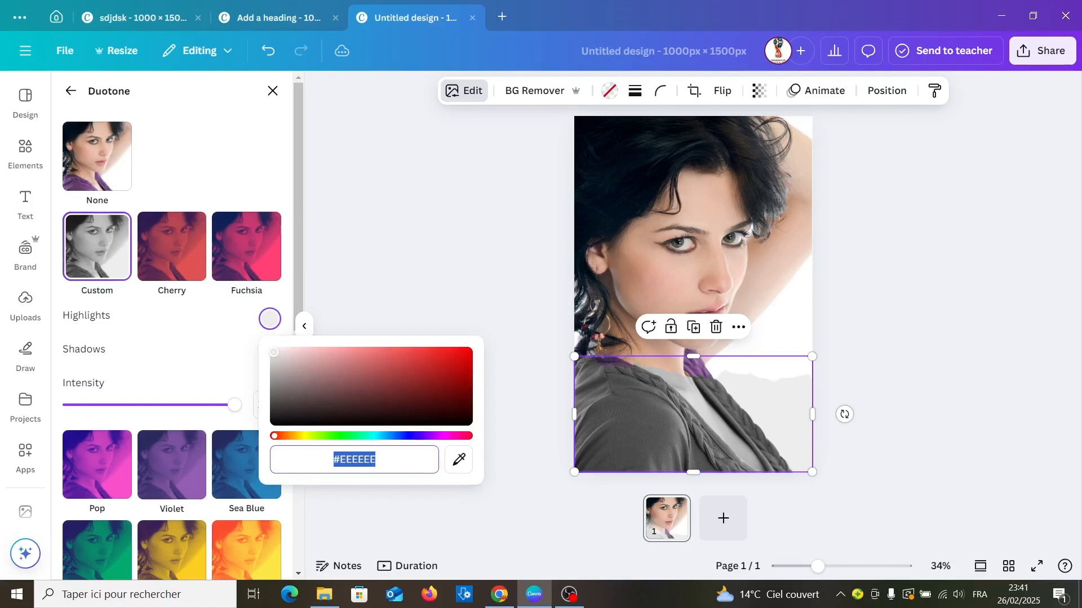
{"action": "mouse_move", "coordinate": [273, 352]}
{"action": "left_mouse_down"}
{"action": "mouse_move", "coordinate": [273, 387]}
{"action": "mouse_move", "coordinate": [270, 345]}
{"action": "left_mouse_up"}
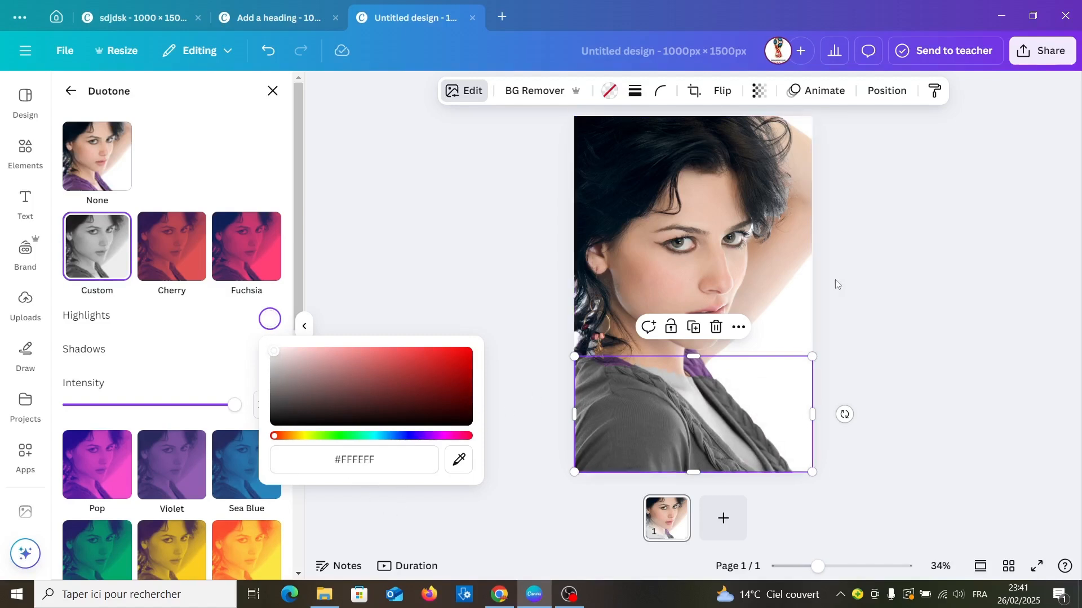
- Copy the lower frame's style onto the upper frame and apply the Custom duotone to the upper frame's photo
{"action": "left_click", "coordinate": [934, 91]}
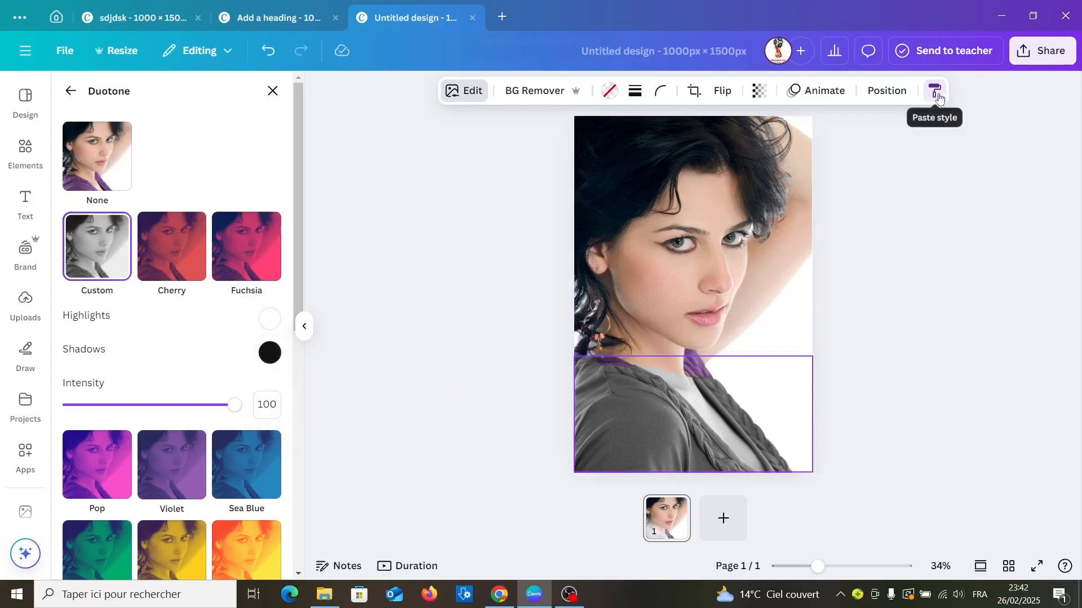
{"action": "left_click", "coordinate": [689, 163]}
{"action": "left_click", "coordinate": [99, 256]}
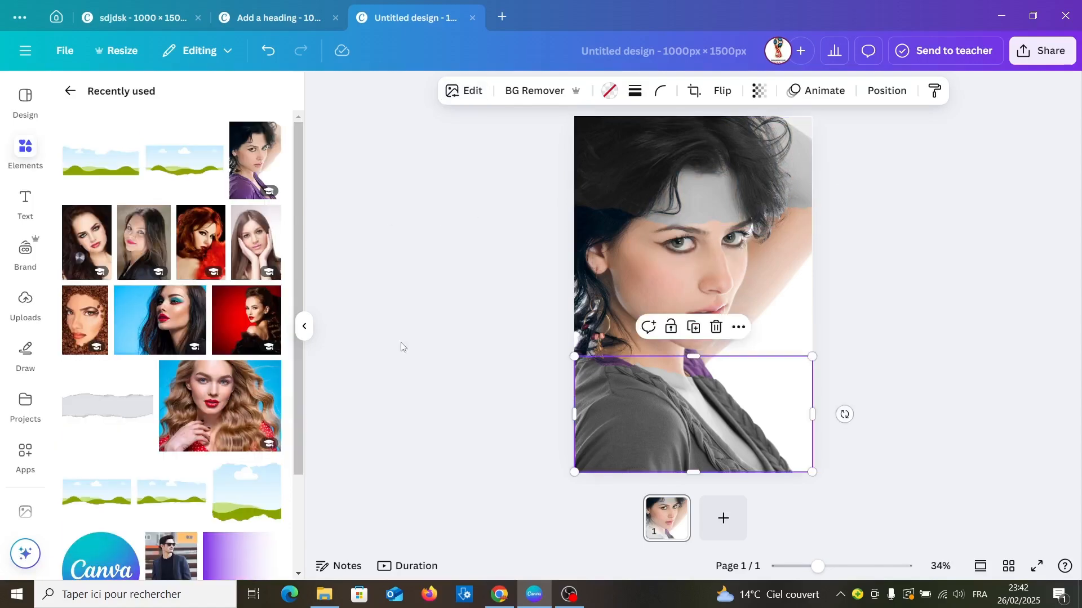
- Search the elements library for "paper" and limit the results to graphics
{"action": "left_click", "coordinate": [70, 91]}
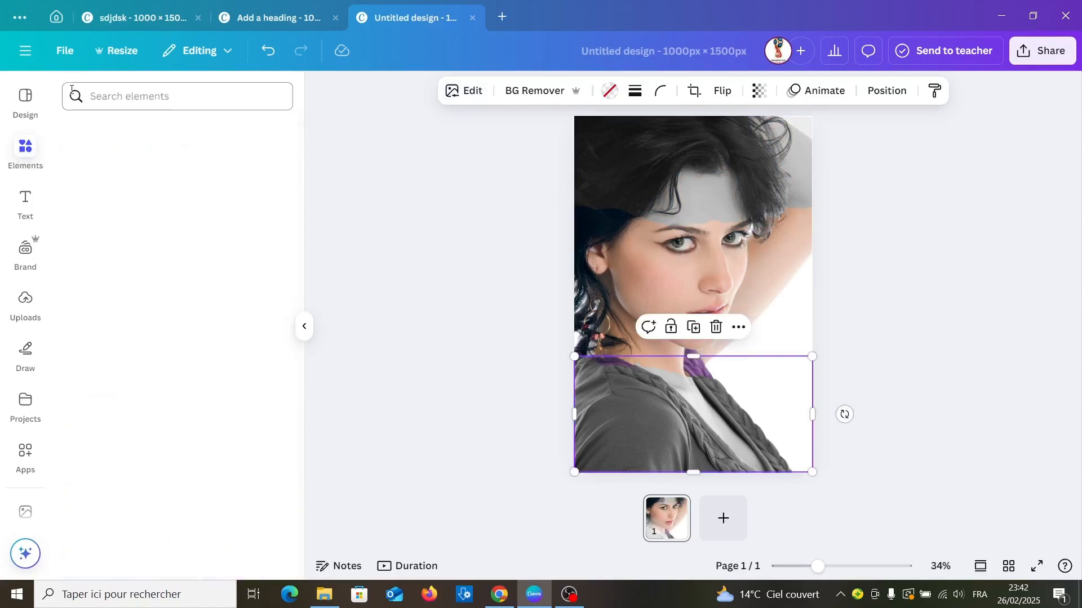
{"action": "left_click", "coordinate": [203, 101]}
{"action": "type", "text": "paper"}
{"action": "key", "text": "Return"}
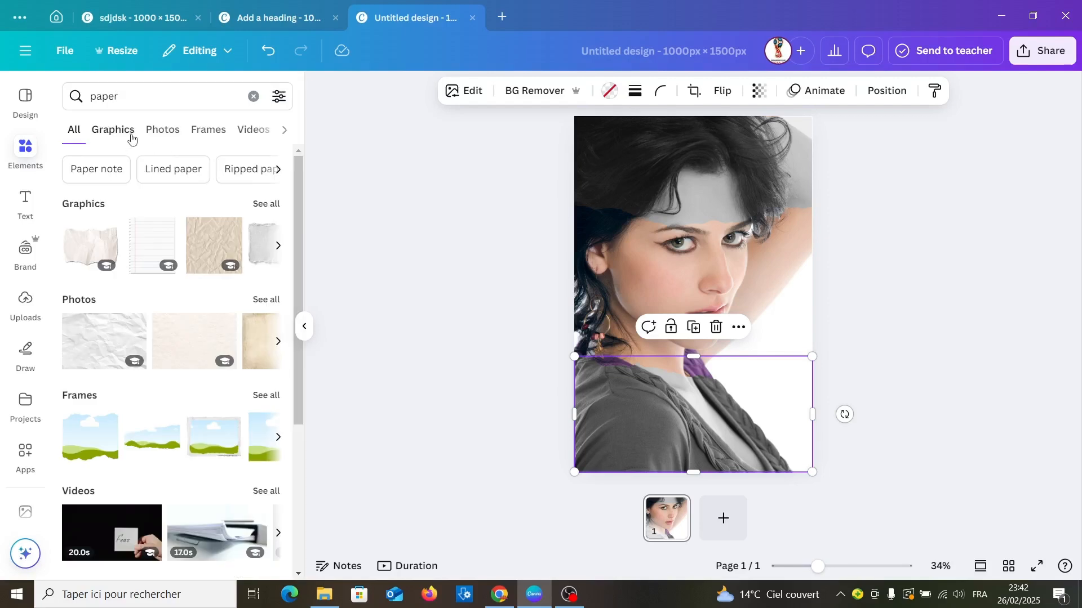
{"action": "left_click", "coordinate": [130, 137]}
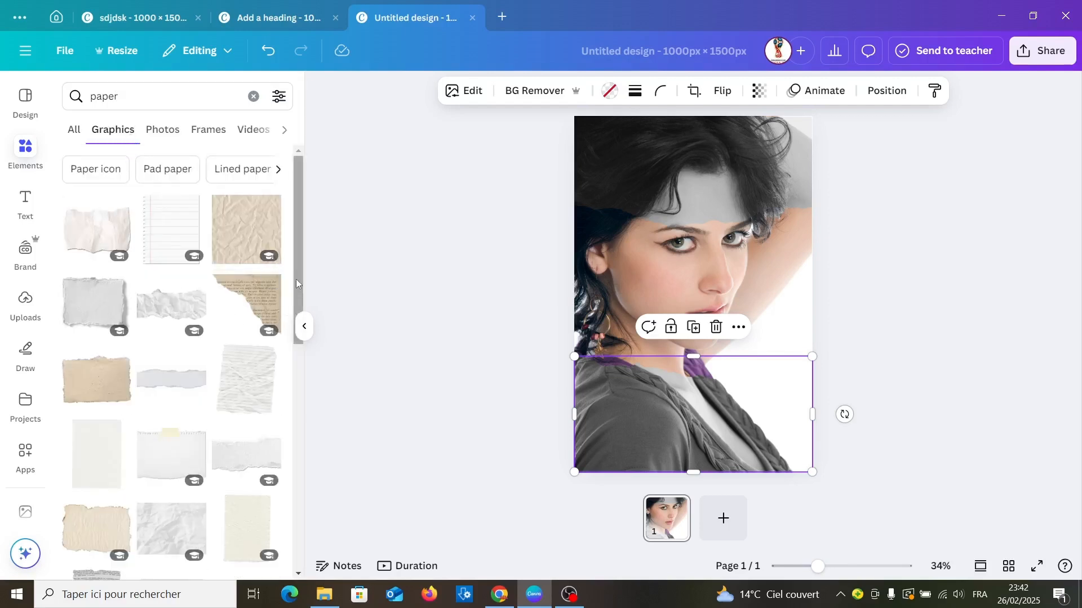
{"action": "mouse_move", "coordinate": [296, 269]}
{"action": "left_mouse_down"}
{"action": "mouse_move", "coordinate": [300, 325]}
{"action": "mouse_move", "coordinate": [300, 273]}
{"action": "left_mouse_up"}
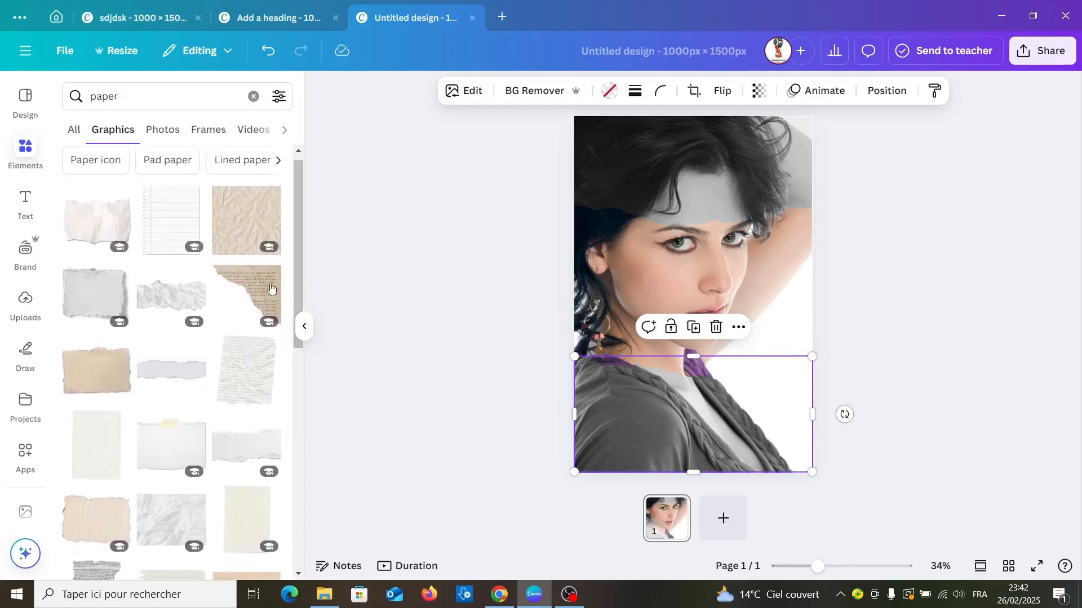
- Add the white crumpled torn paper strip, enlarge it to the full page width, and position it across the woman's forehead
{"action": "left_click", "coordinate": [160, 297]}
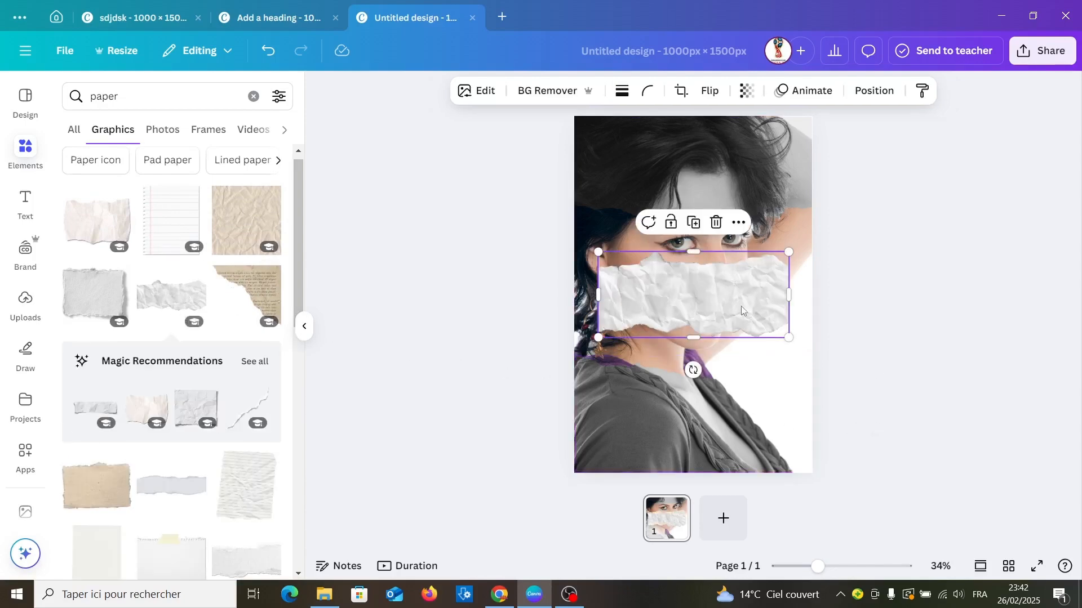
{"action": "left_click_drag", "start_coordinate": [742, 306], "coordinate": [721, 254]}
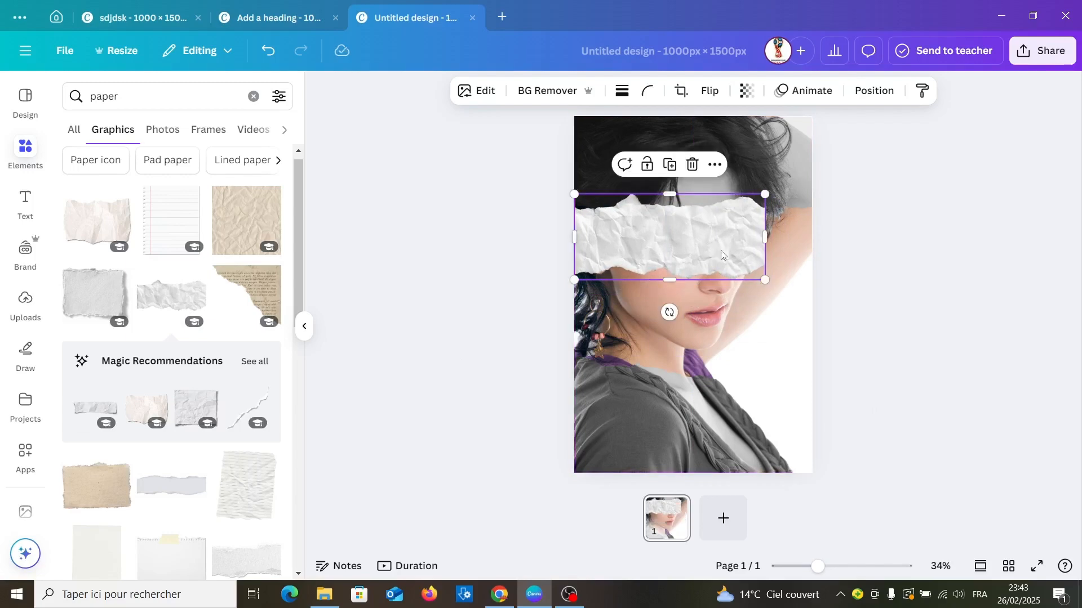
{"action": "left_click_drag", "start_coordinate": [766, 195], "coordinate": [815, 182]}
{"action": "left_click_drag", "start_coordinate": [760, 262], "coordinate": [763, 245]}
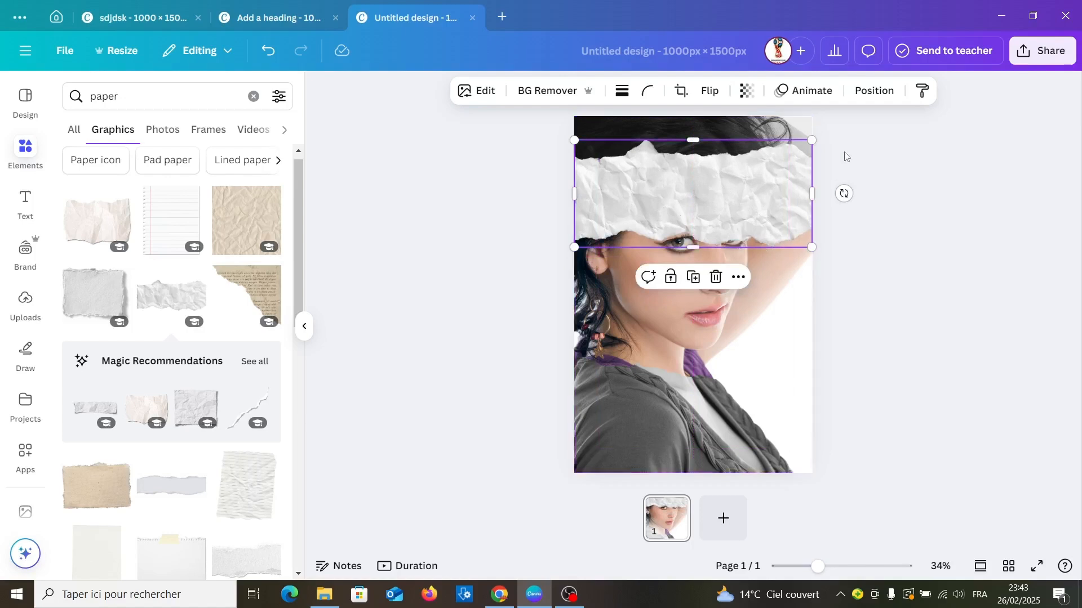
- Move the torn paper strip's layer beneath both photo frames, and the lower frame's layer beneath the strip
{"action": "left_click", "coordinate": [874, 96]}
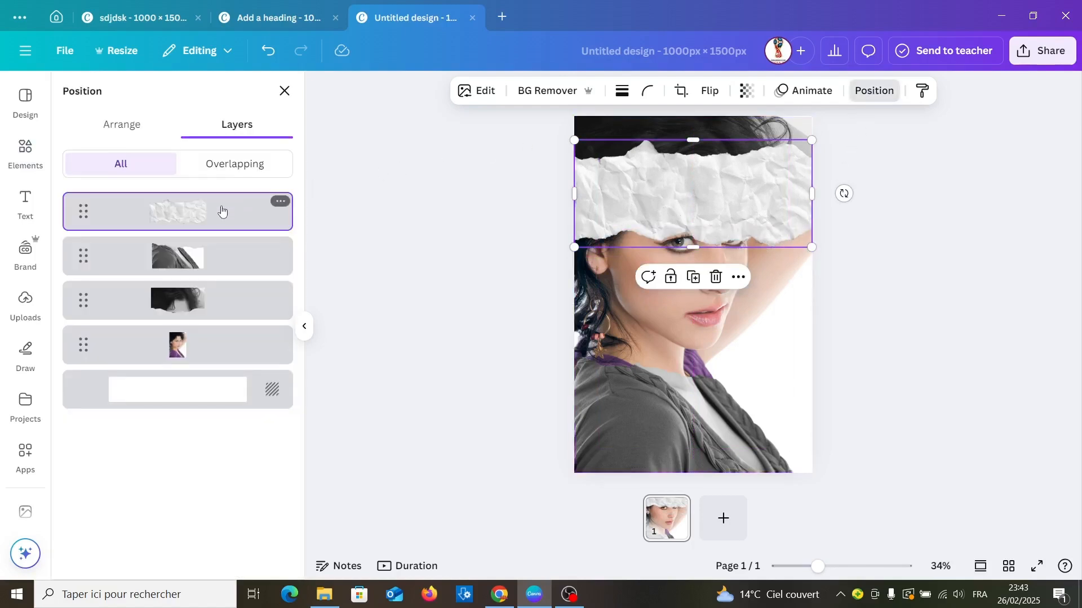
{"action": "left_click_drag", "start_coordinate": [221, 211], "coordinate": [233, 312]}
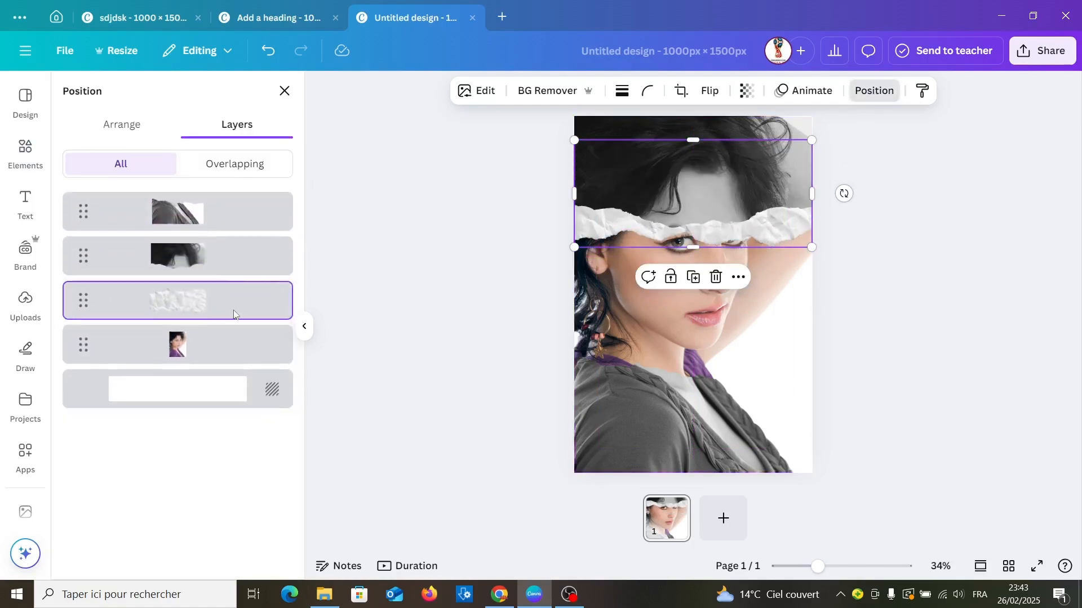
{"action": "left_click_drag", "start_coordinate": [232, 209], "coordinate": [235, 309]}
{"action": "left_click", "coordinate": [225, 257]}
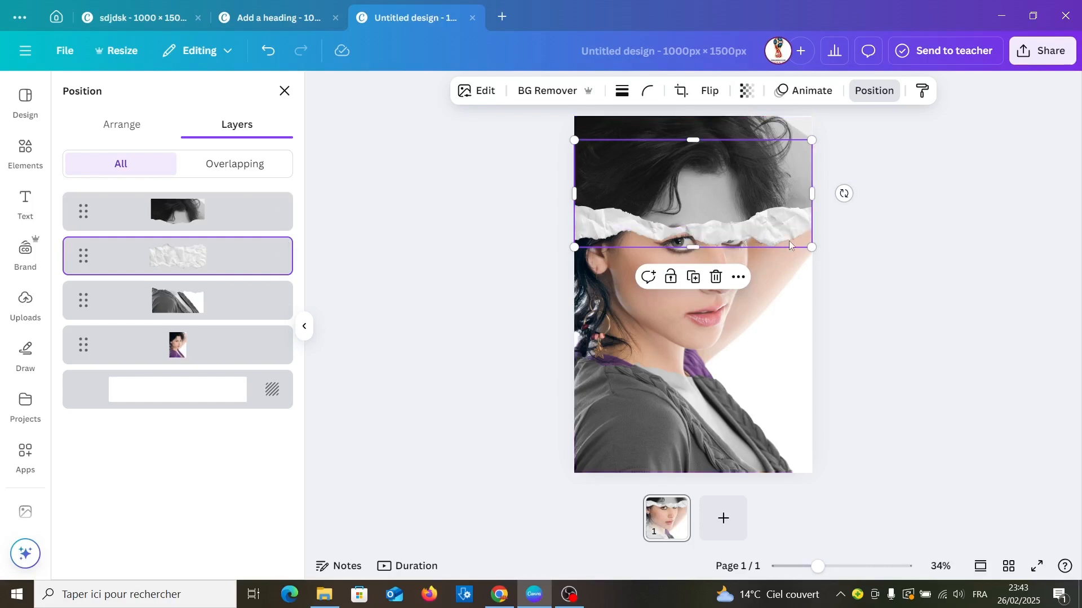
- Crop the paper strip to about the right half of the page and tilt it slightly along the upper frame's torn edge
{"action": "mouse_move", "coordinate": [789, 242]}
{"action": "left_mouse_down"}
{"action": "mouse_move", "coordinate": [782, 228]}
{"action": "mouse_move", "coordinate": [774, 241]}
{"action": "left_mouse_up"}
{"action": "left_click_drag", "start_coordinate": [579, 197], "coordinate": [687, 199]}
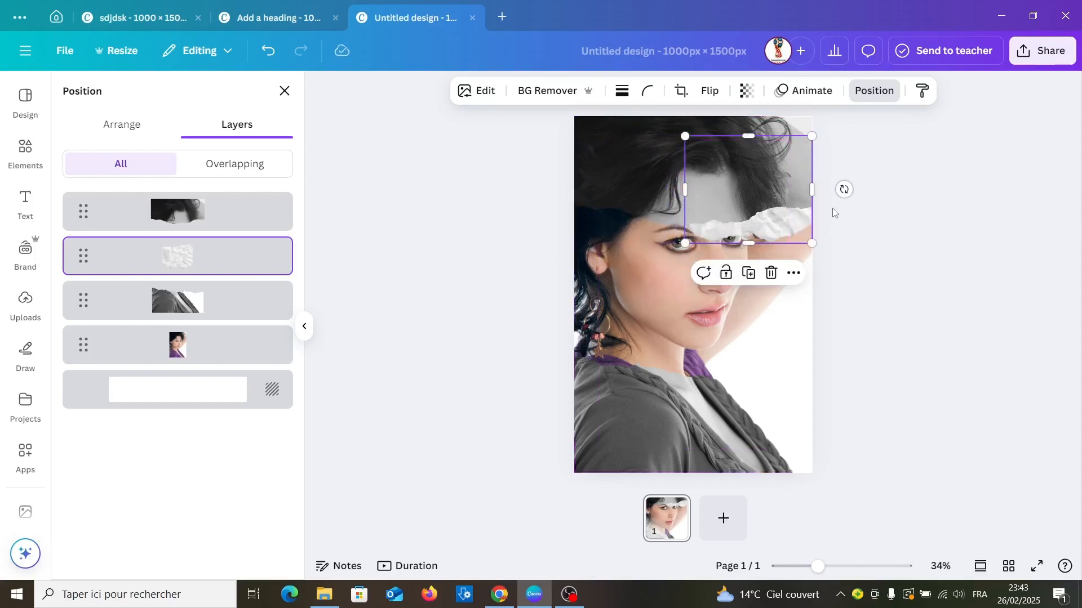
{"action": "left_click_drag", "start_coordinate": [843, 188], "coordinate": [848, 185]}
- Duplicate the cropped paper strip, widen the copy's crop and place it over the left half of the upper torn edge
{"action": "left_click_drag", "start_coordinate": [785, 237], "coordinate": [634, 247]}
{"action": "left_click", "coordinate": [747, 271]}
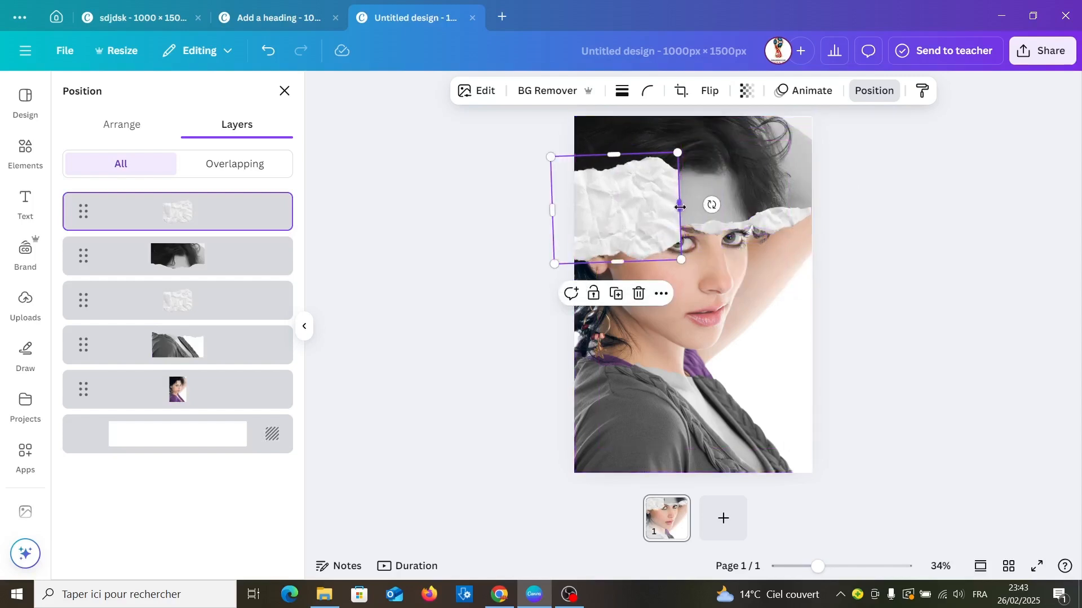
{"action": "left_click_drag", "start_coordinate": [680, 207], "coordinate": [739, 209]}
{"action": "left_click_drag", "start_coordinate": [678, 258], "coordinate": [666, 224]}
- Move the copied strip's layer beneath the upper frame and adjust its tilt and position to follow the torn edge
{"action": "left_click_drag", "start_coordinate": [224, 224], "coordinate": [237, 270]}
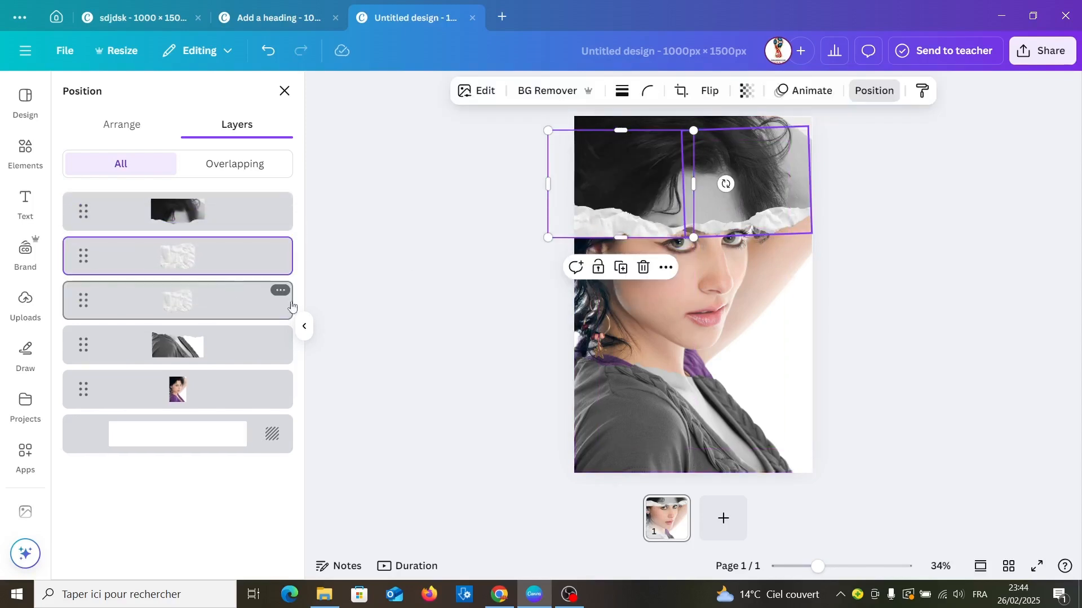
{"action": "mouse_move", "coordinate": [726, 184]}
{"action": "left_mouse_down"}
{"action": "mouse_move", "coordinate": [721, 199]}
{"action": "mouse_move", "coordinate": [674, 205]}
{"action": "mouse_move", "coordinate": [721, 199]}
{"action": "left_mouse_up"}
{"action": "left_click", "coordinate": [857, 322]}
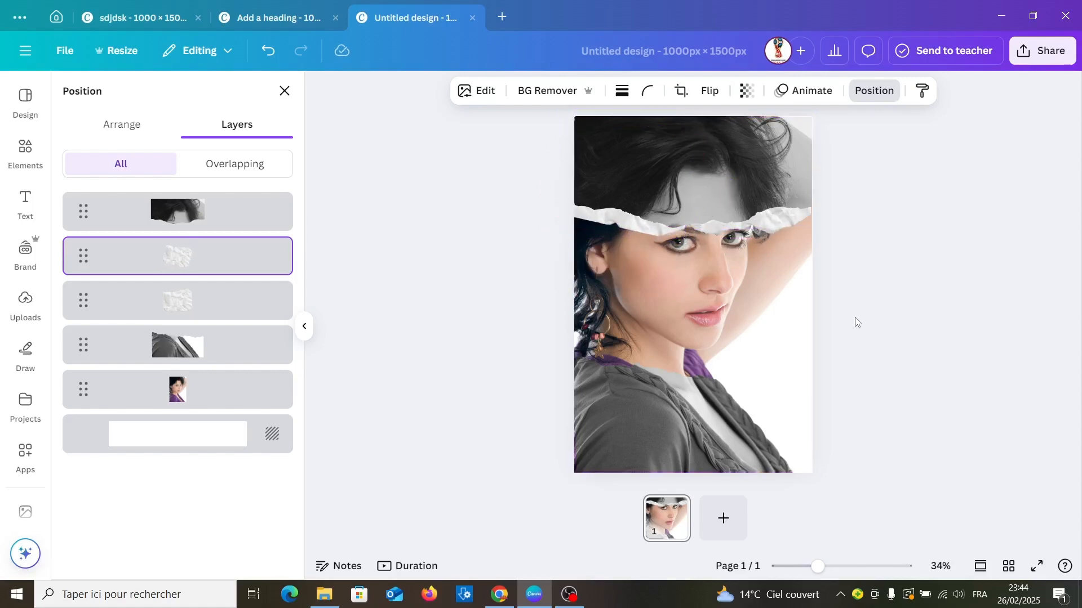
{"action": "key", "text": "Right"}
{"action": "key", "text": "Right"}
{"action": "key", "text": "Right"}
{"action": "key", "text": "Right"}
{"action": "key", "text": "Right"}
{"action": "key", "text": "Right"}
{"action": "key", "text": "Right"}
{"action": "key", "text": "Right"}
{"action": "key", "text": "Right"}
{"action": "key", "text": "Right"}
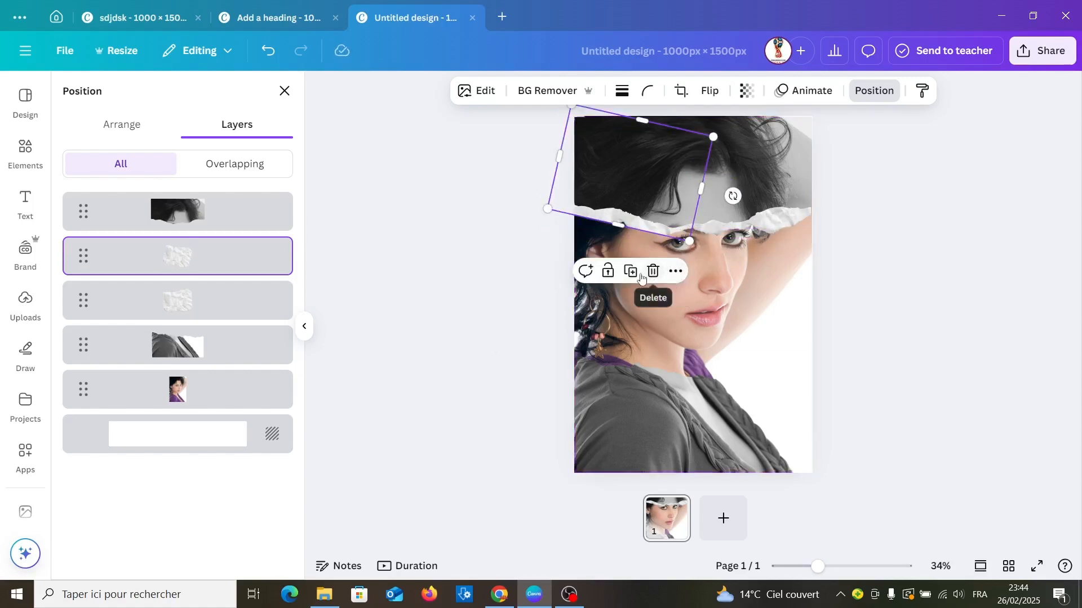
- Duplicate the left paper strip, widen its crop to full page width and place it across the lower frame's torn edge
{"action": "left_click", "coordinate": [631, 273]}
{"action": "left_click_drag", "start_coordinate": [656, 202], "coordinate": [686, 365]}
{"action": "left_click_drag", "start_coordinate": [451, 307], "coordinate": [445, 306]}
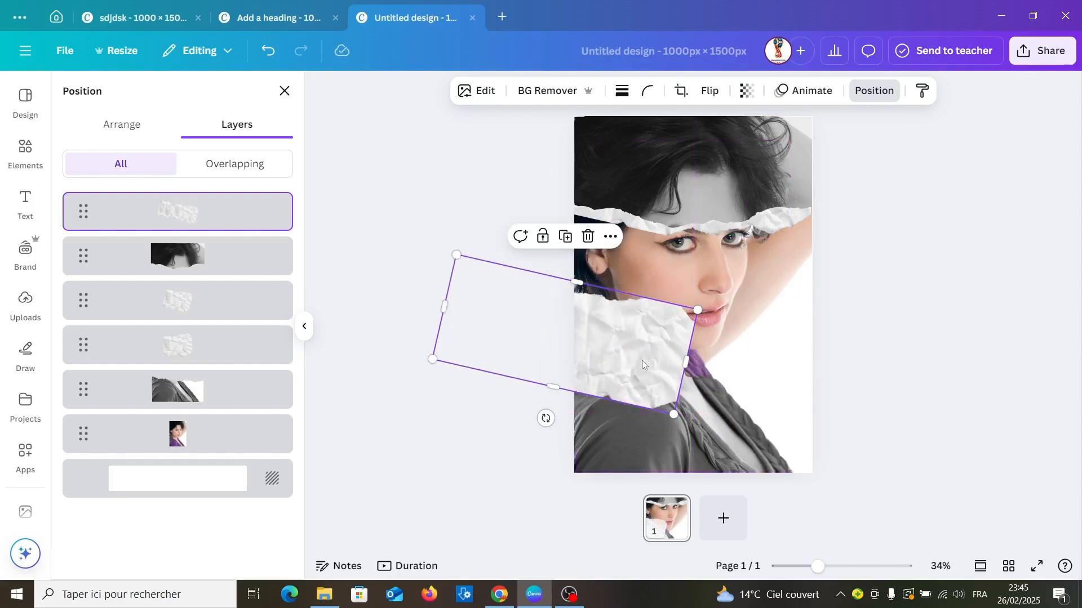
{"action": "left_click_drag", "start_coordinate": [642, 362], "coordinate": [767, 358]}
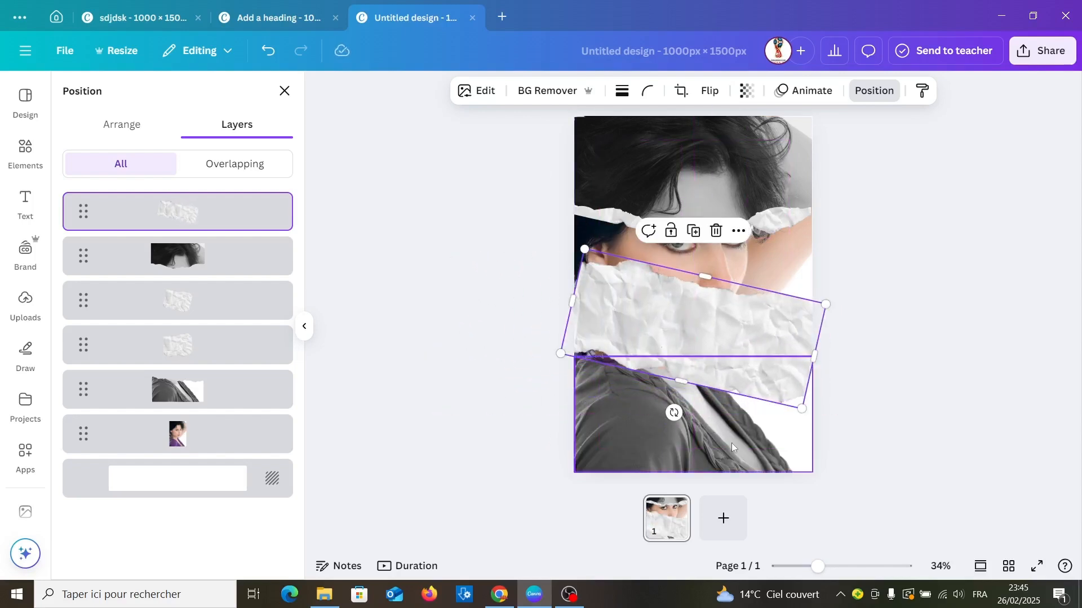
- Tilt the lower paper strip to follow the torn edge and move its layer beneath the lower frame
{"action": "left_click_drag", "start_coordinate": [674, 413], "coordinate": [690, 418]}
{"action": "left_click_drag", "start_coordinate": [195, 206], "coordinate": [197, 389]}
{"action": "left_click", "coordinate": [847, 249]}
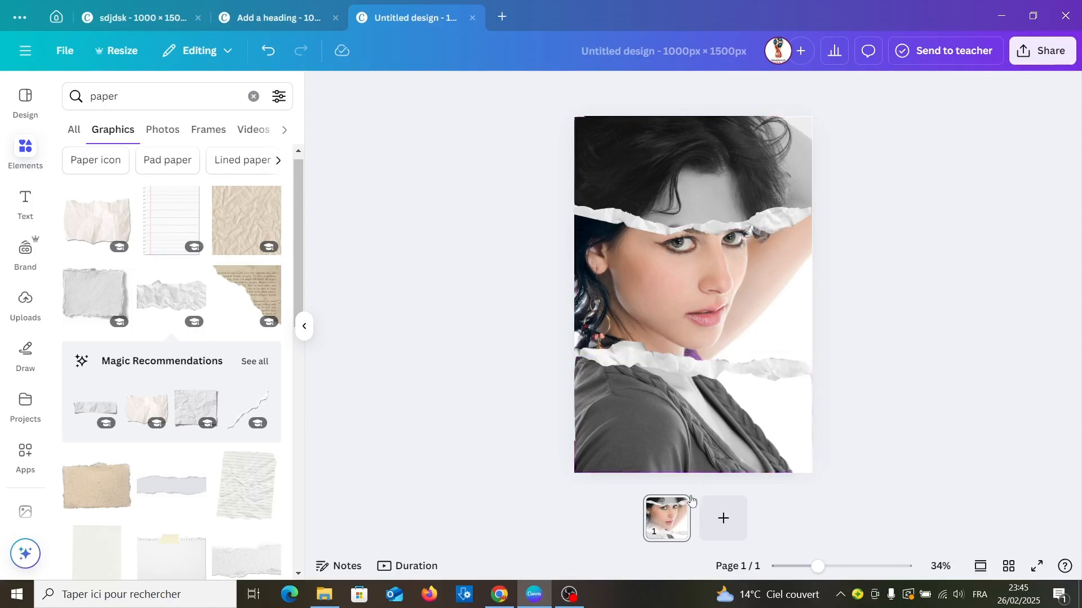
- Duplicate the finished page and show all recently used elements
{"action": "left_click", "coordinate": [678, 509]}
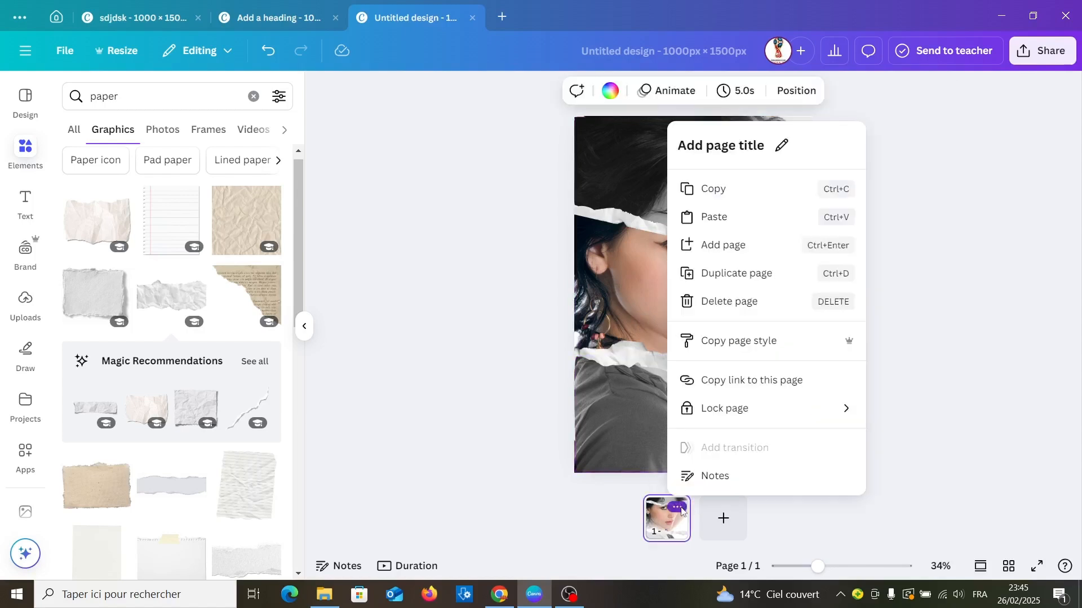
{"action": "left_click", "coordinate": [723, 274]}
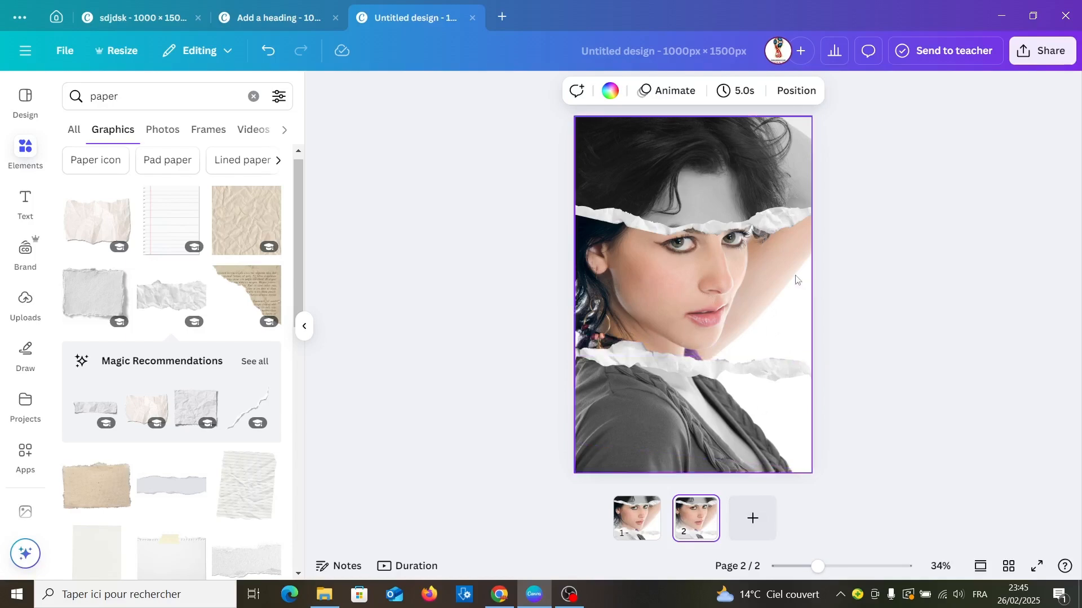
{"action": "left_click", "coordinate": [254, 96]}
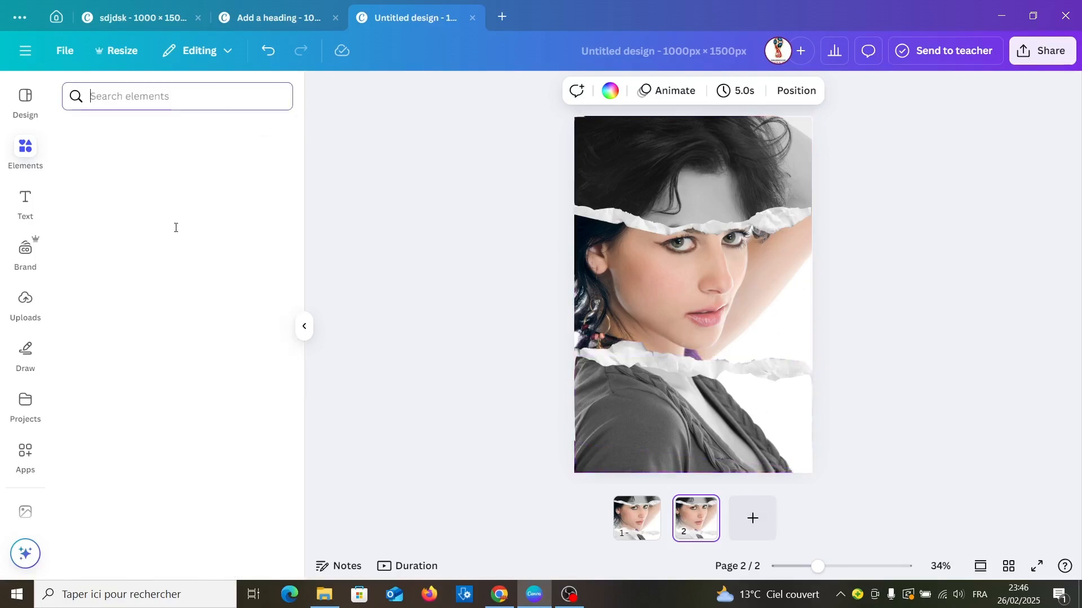
{"action": "left_click", "coordinate": [266, 169]}
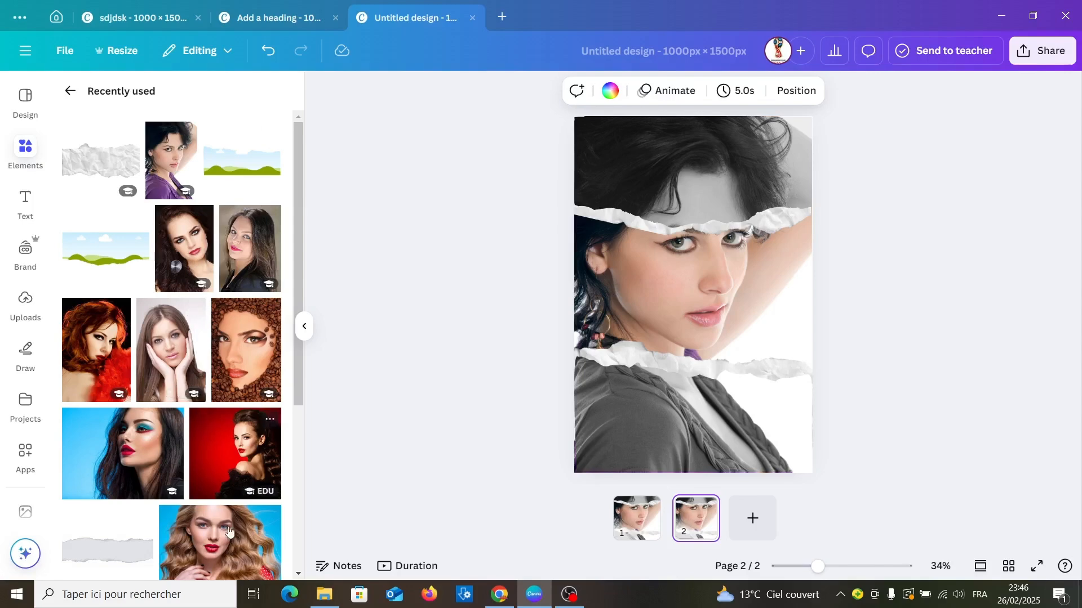
- Replace the upper frame, lower frame and background photos on page 2 with the portrait of the woman on red
{"action": "left_click", "coordinate": [235, 454]}
{"action": "left_click_drag", "start_coordinate": [731, 291], "coordinate": [742, 185]}
{"action": "key", "text": "Delete"}
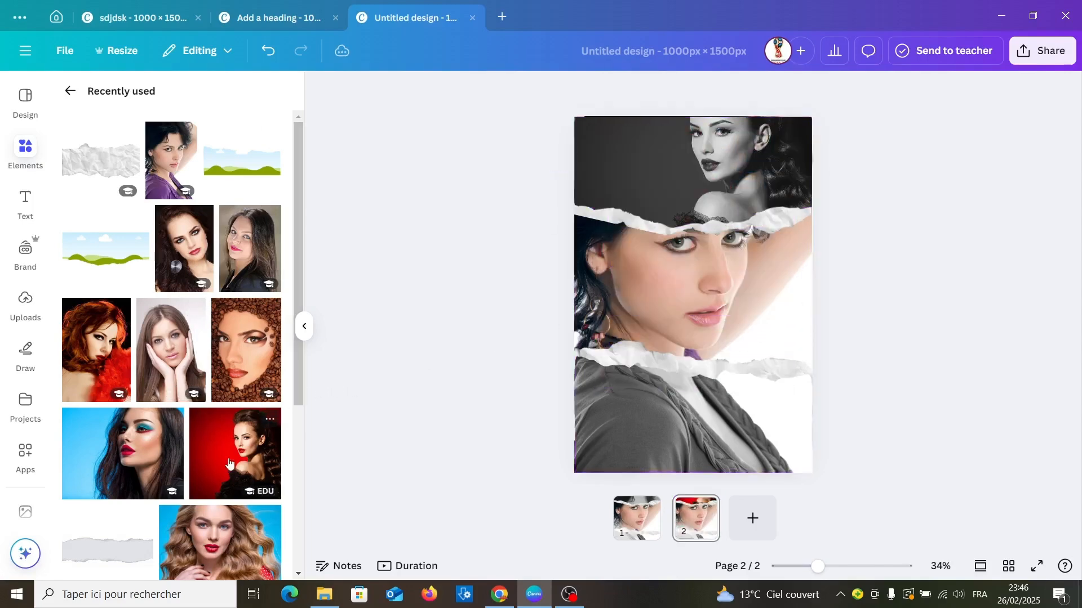
{"action": "left_click_drag", "start_coordinate": [235, 454], "coordinate": [787, 451]}
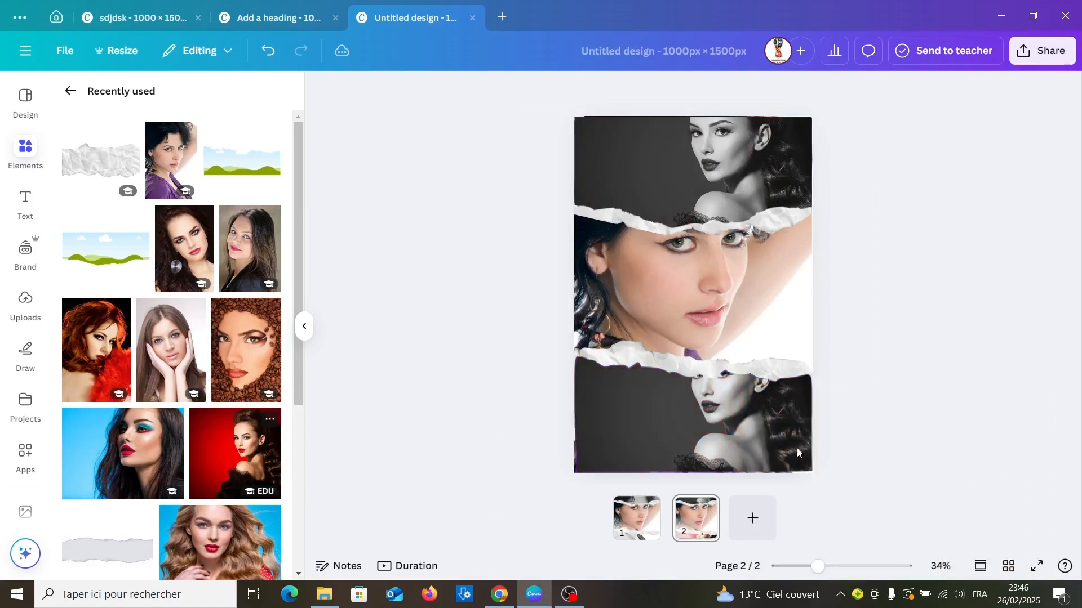
{"action": "left_click_drag", "start_coordinate": [250, 466], "coordinate": [762, 299]}
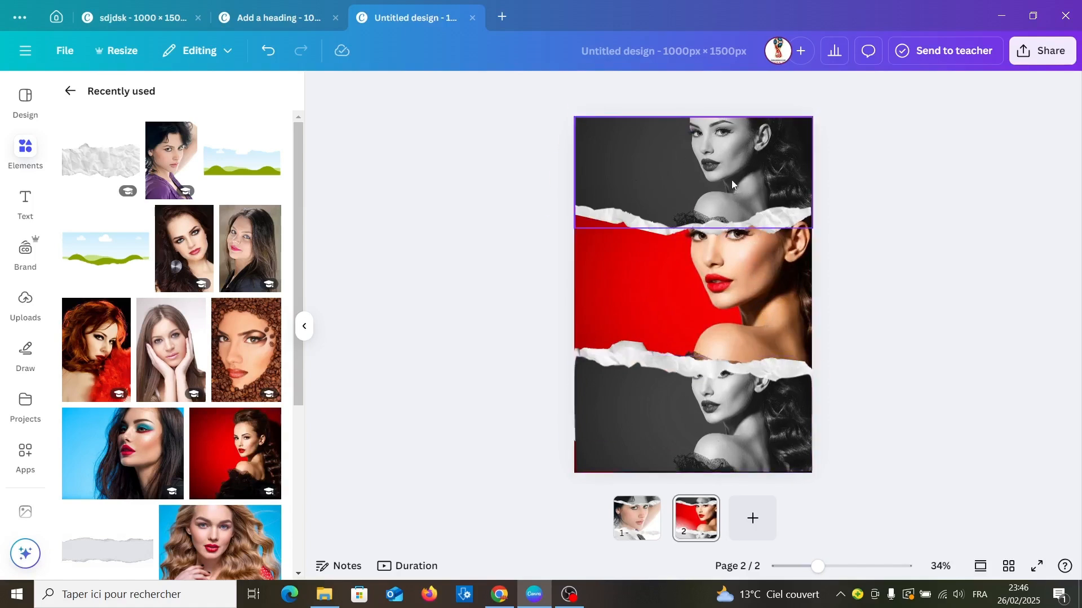
- Enlarge the red background portrait within its crop and shift it so the woman's face fills the gap between the torn edges
{"action": "left_click", "coordinate": [750, 312]}
{"action": "double_click", "coordinate": [751, 312]}
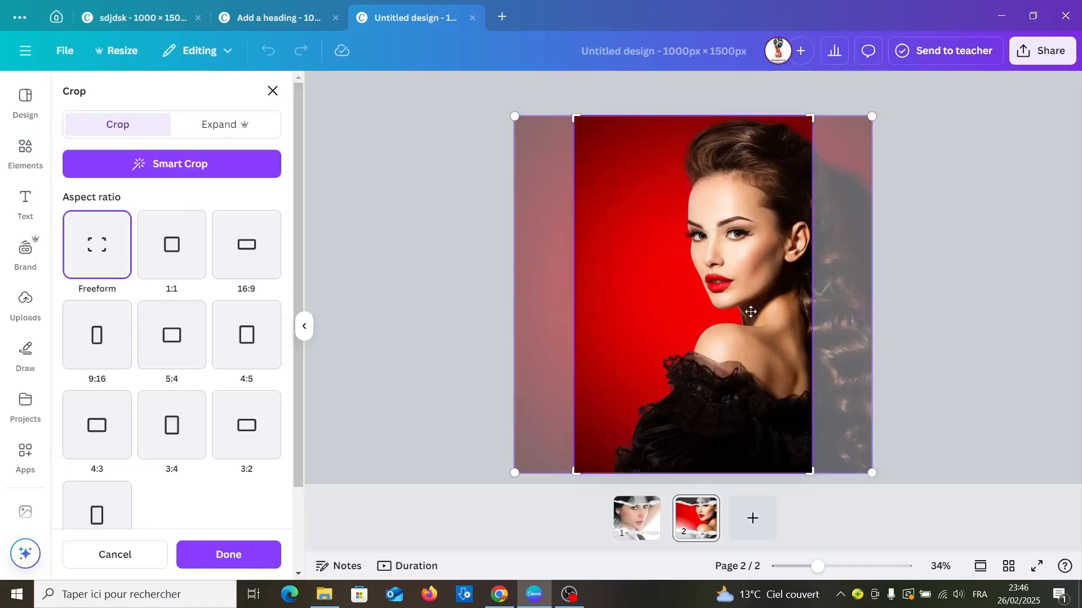
{"action": "left_click_drag", "start_coordinate": [746, 311], "coordinate": [739, 308]}
{"action": "left_click_drag", "start_coordinate": [865, 117], "coordinate": [873, 108]}
{"action": "left_click_drag", "start_coordinate": [508, 474], "coordinate": [425, 555]}
{"action": "left_click_drag", "start_coordinate": [723, 280], "coordinate": [720, 296]}
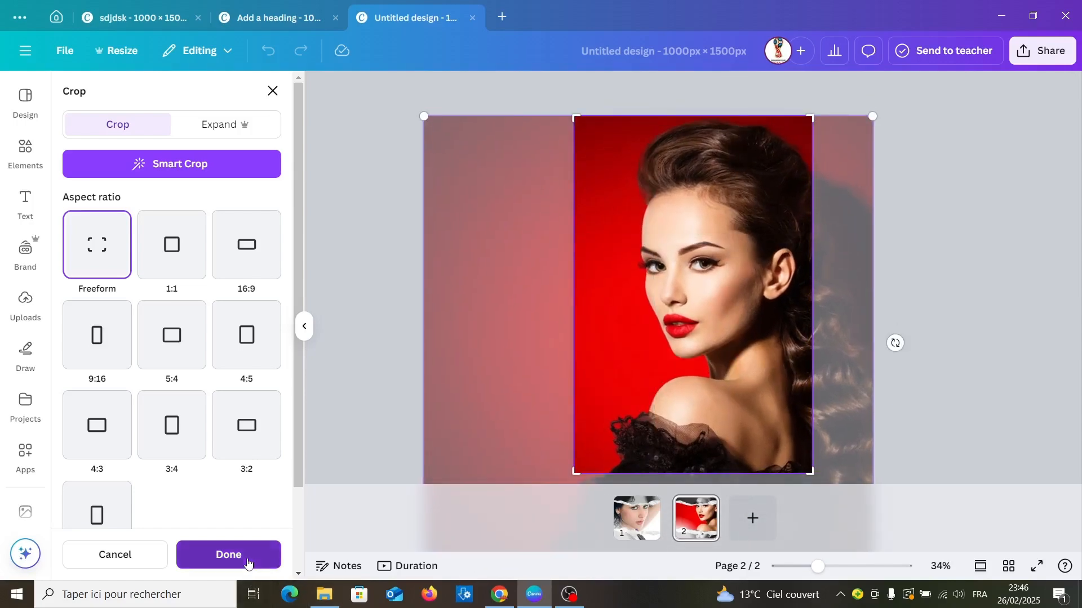
{"action": "left_click", "coordinate": [246, 561]}
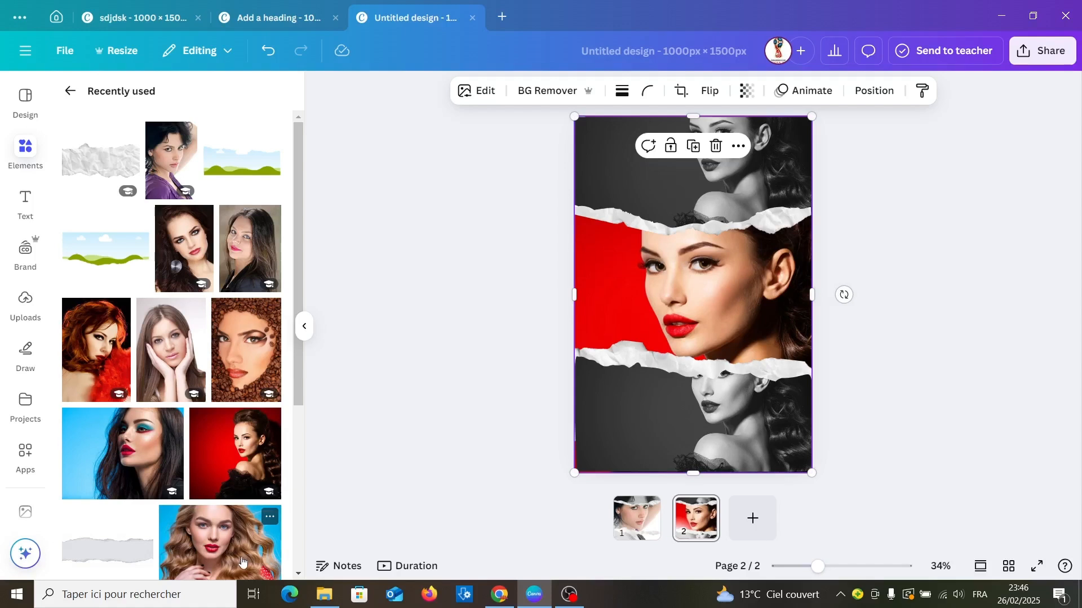
- Enlarge and reposition the upper frame's photo so the hair and forehead line up with the colour portrait
{"action": "double_click", "coordinate": [772, 165]}
{"action": "left_click_drag", "start_coordinate": [575, 349], "coordinate": [404, 527]}
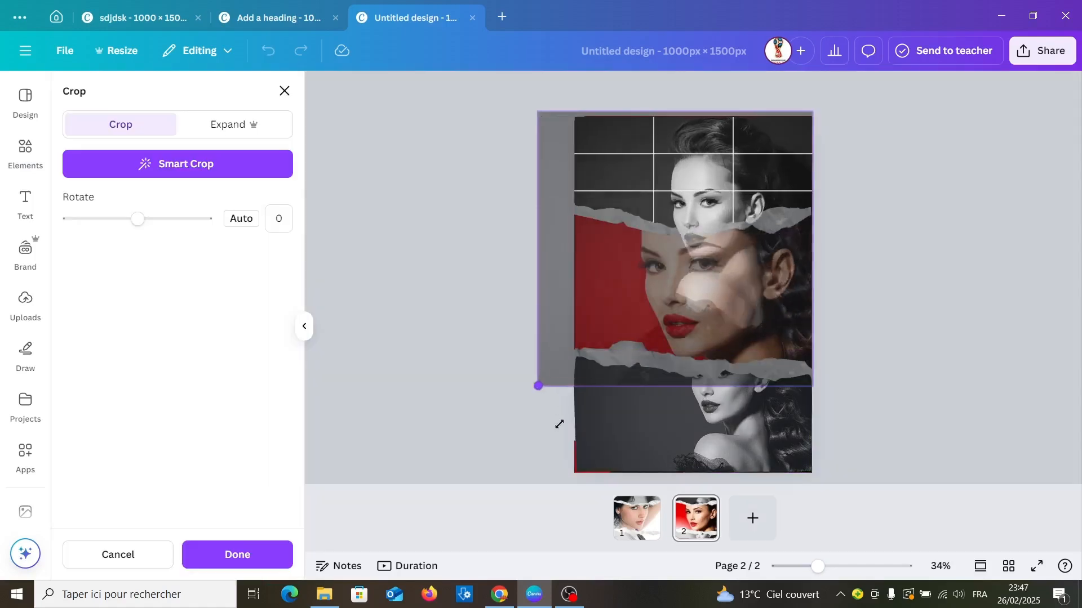
{"action": "left_click_drag", "start_coordinate": [487, 347], "coordinate": [515, 316]}
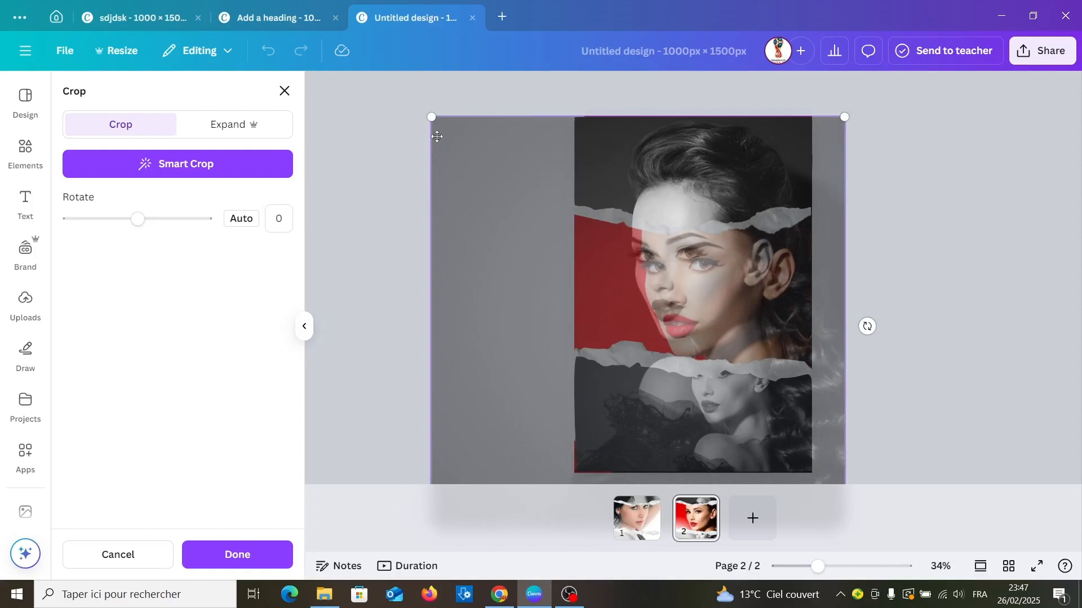
{"action": "left_click_drag", "start_coordinate": [432, 118], "coordinate": [408, 92]}
{"action": "left_click_drag", "start_coordinate": [493, 181], "coordinate": [517, 224]}
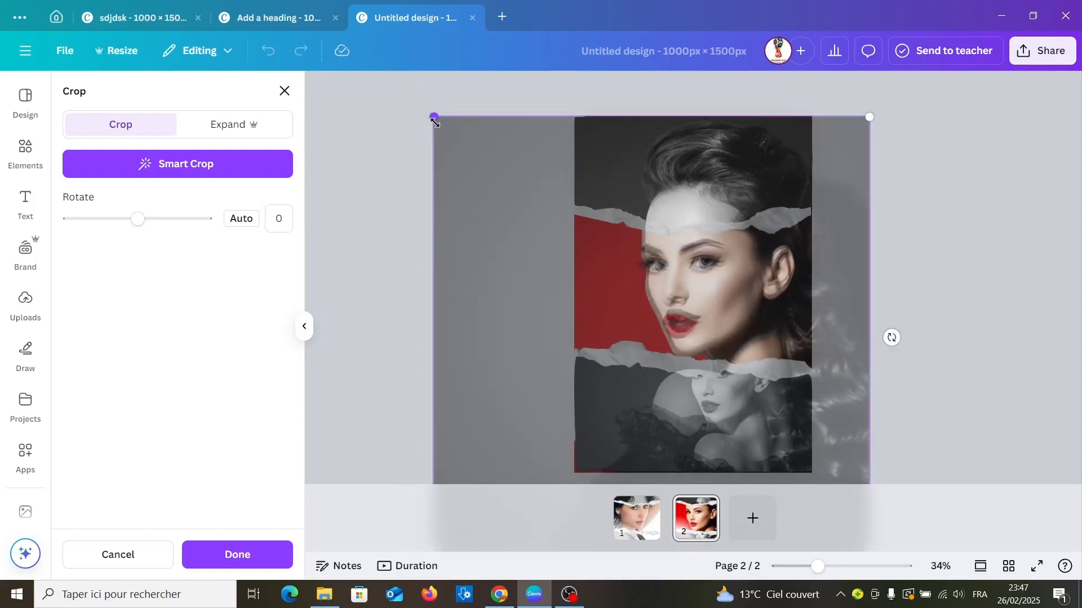
{"action": "left_click_drag", "start_coordinate": [434, 122], "coordinate": [426, 113]}
{"action": "left_click_drag", "start_coordinate": [476, 187], "coordinate": [478, 201]}
{"action": "left_click", "coordinate": [237, 555]}
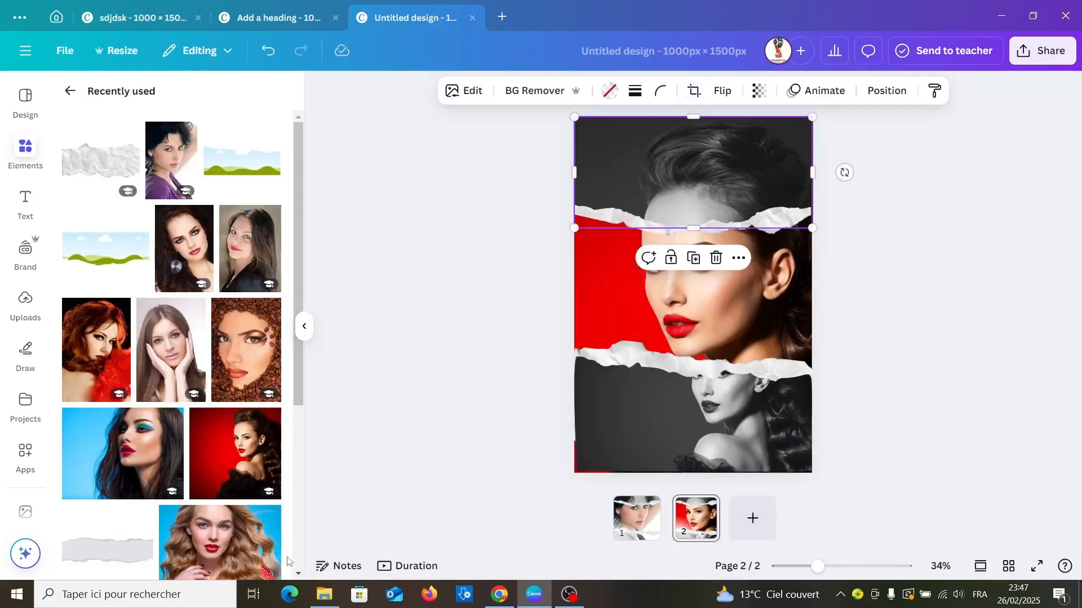
- Enlarge and reposition the lower frame's photo so the neck and shoulder line up with the colour portrait
{"action": "left_click", "coordinate": [729, 417]}
{"action": "double_click", "coordinate": [730, 415]}
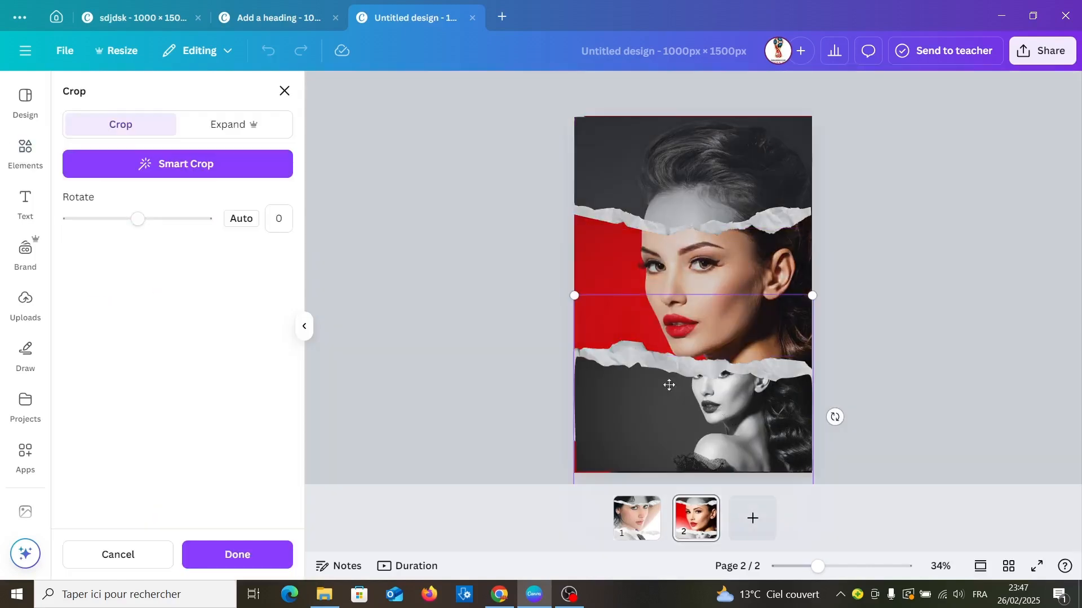
{"action": "left_click_drag", "start_coordinate": [574, 302], "coordinate": [406, 92]}
{"action": "left_click_drag", "start_coordinate": [504, 228], "coordinate": [557, 242]}
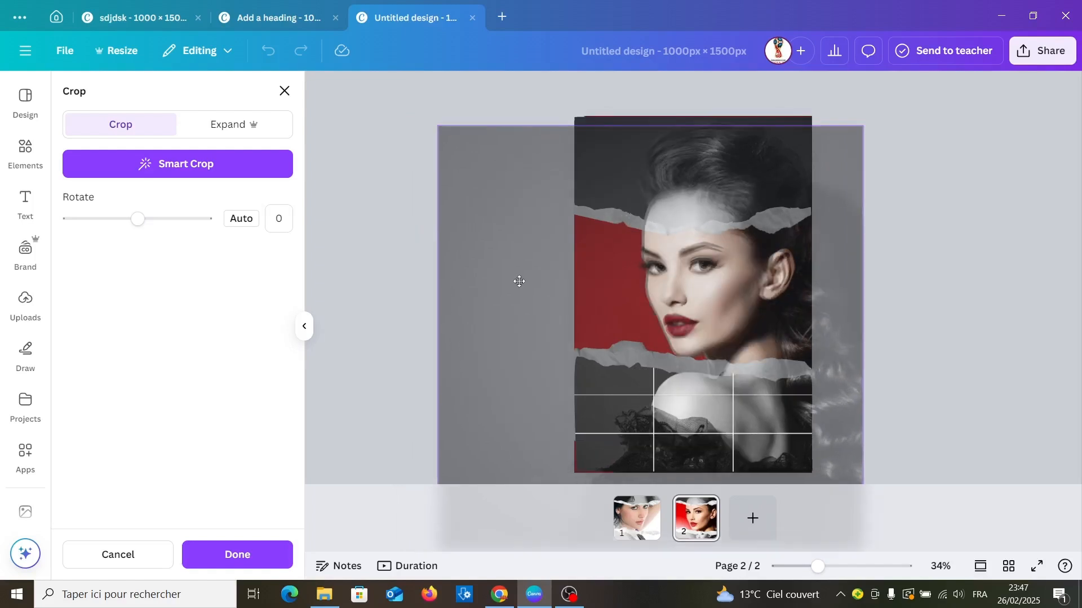
{"action": "left_click", "coordinate": [282, 558]}
{"action": "left_click", "coordinate": [642, 141]}
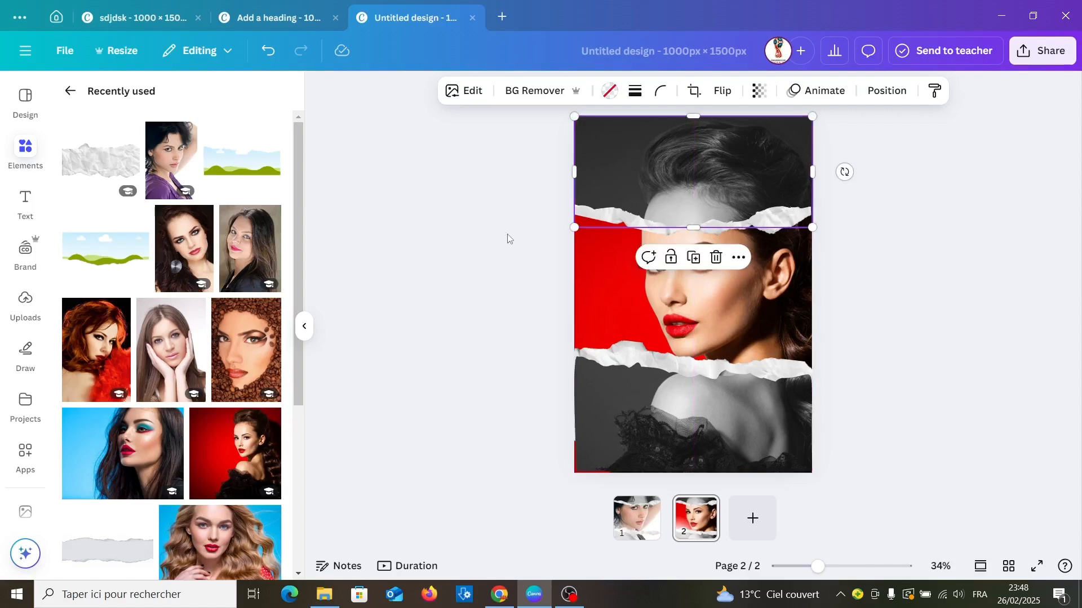
{"action": "left_click", "coordinate": [505, 243]}
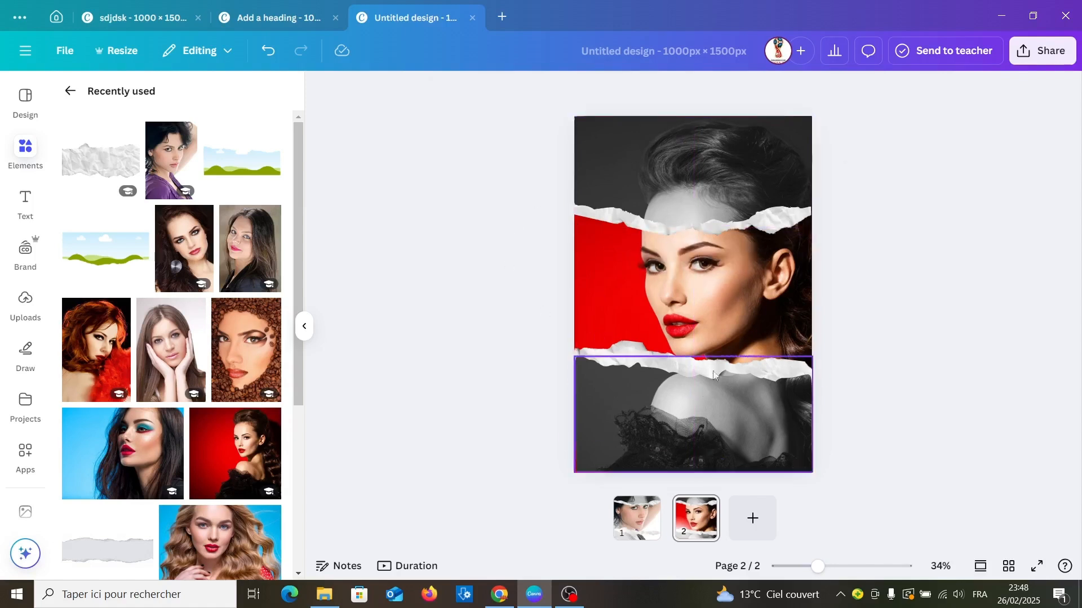